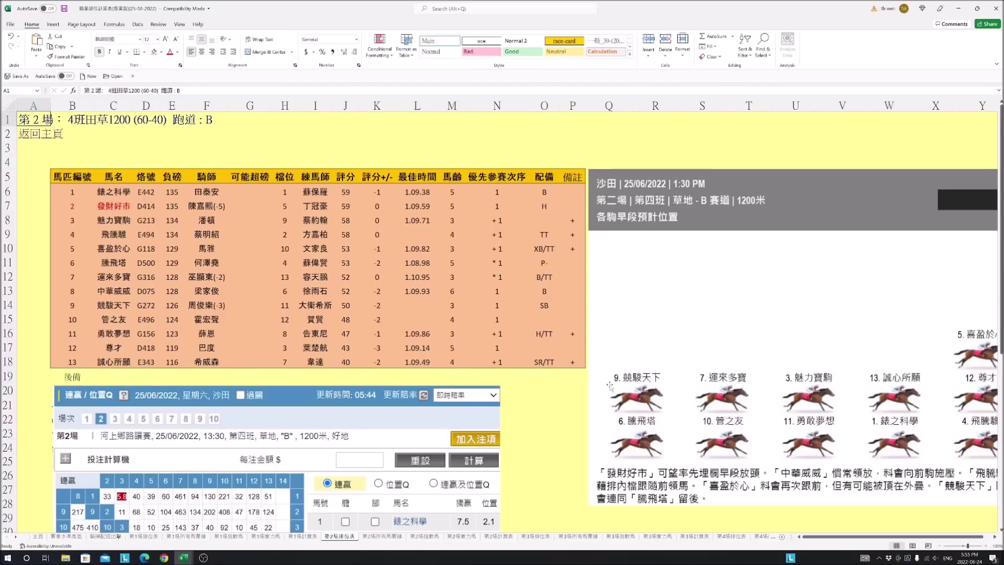
Look over race 2's lineup and odds, and open the 第2場實力馬 sheet by way of the main page
scroll(609, 384, down, 3)
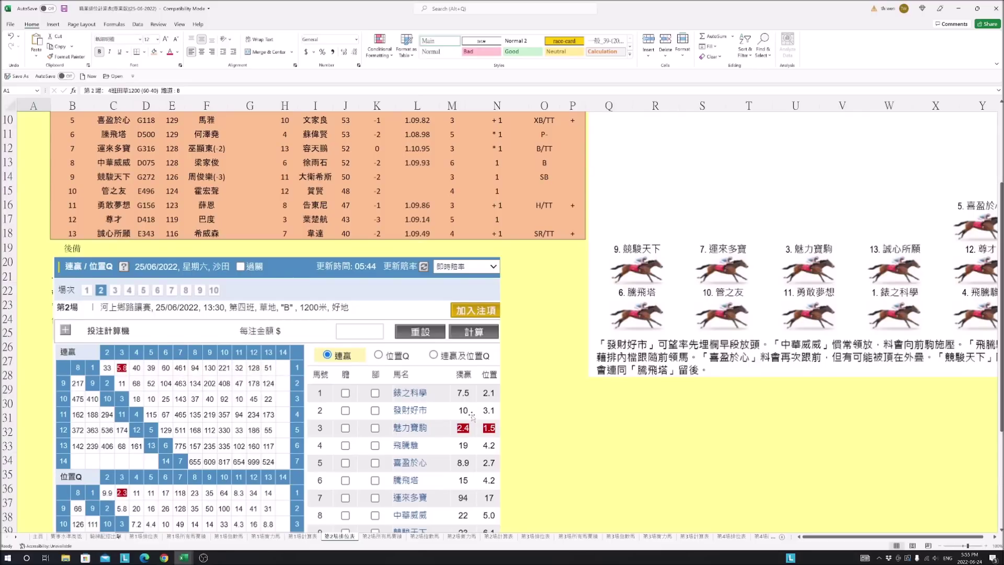
scroll(657, 414, up, 2)
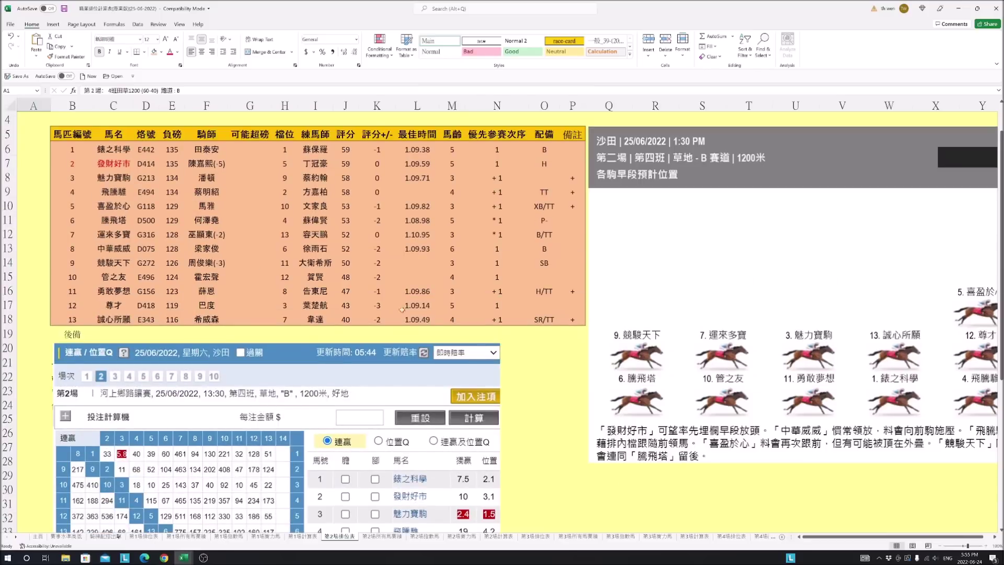
scroll(365, 304, up, 1)
click(36, 137)
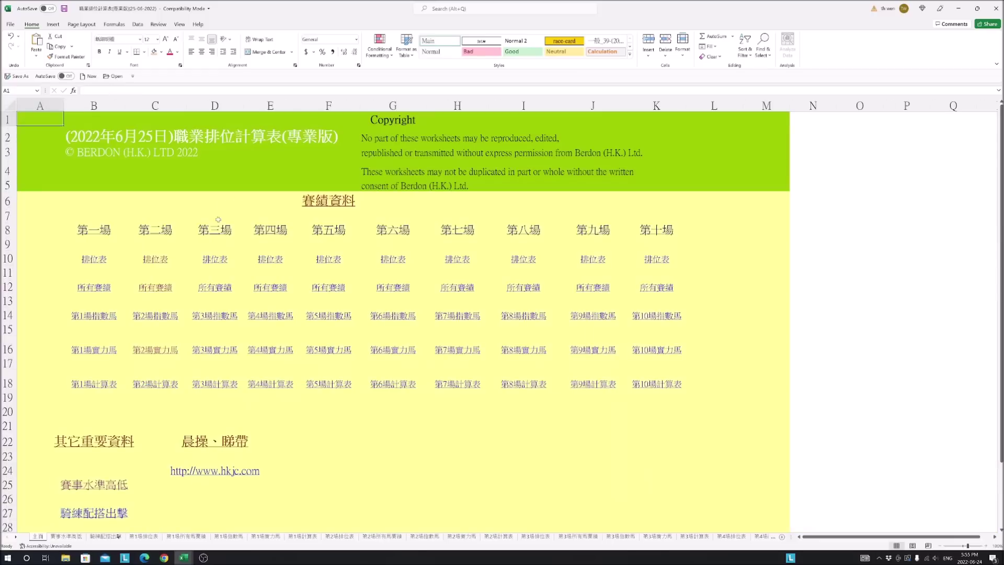
click(156, 350)
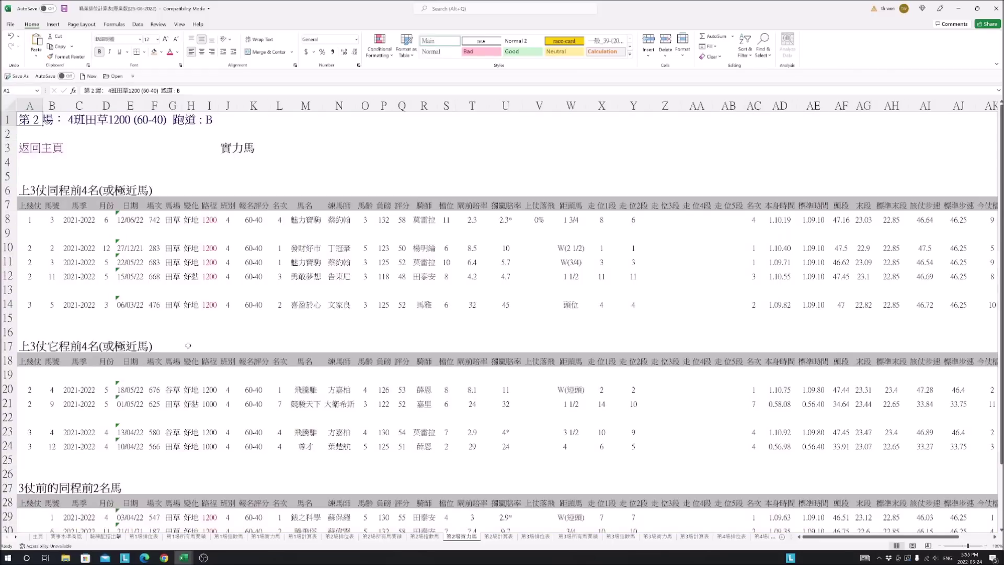
Highlight the horse names and their 末段指數 values in the 上3仗同程前4名 table
drag(303, 222, 306, 306)
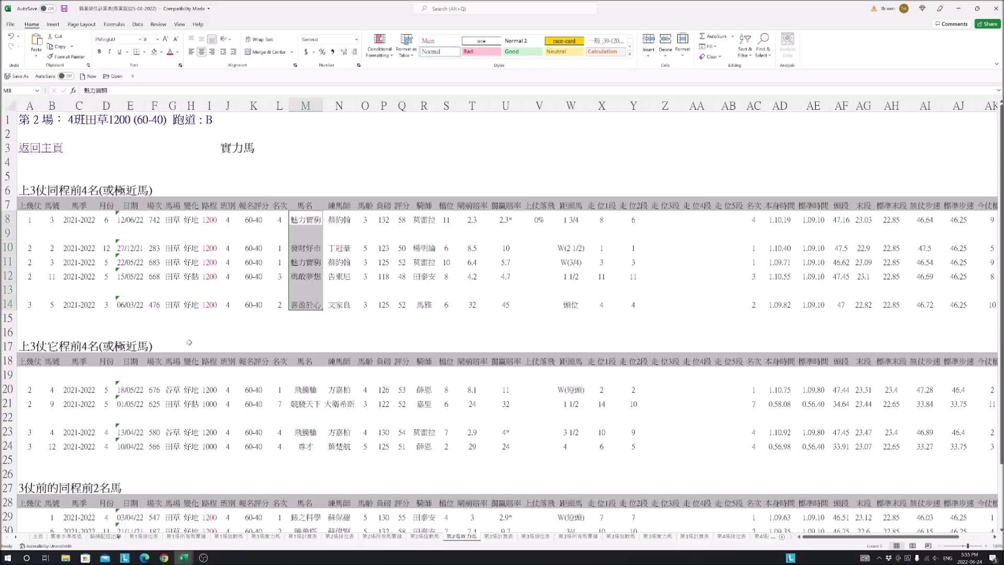
click(552, 302)
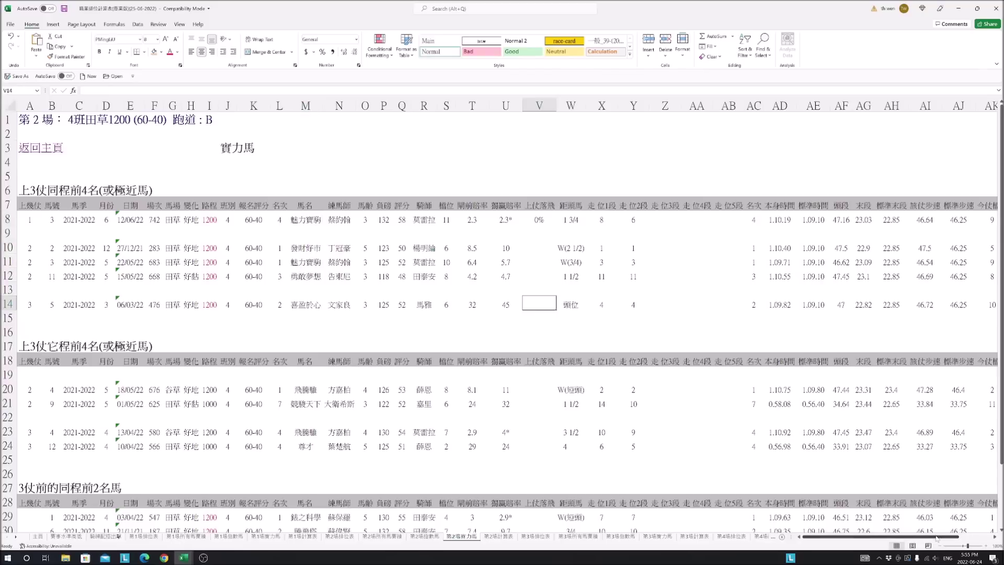
scroll(936, 538, right, 3)
drag(934, 222, 934, 303)
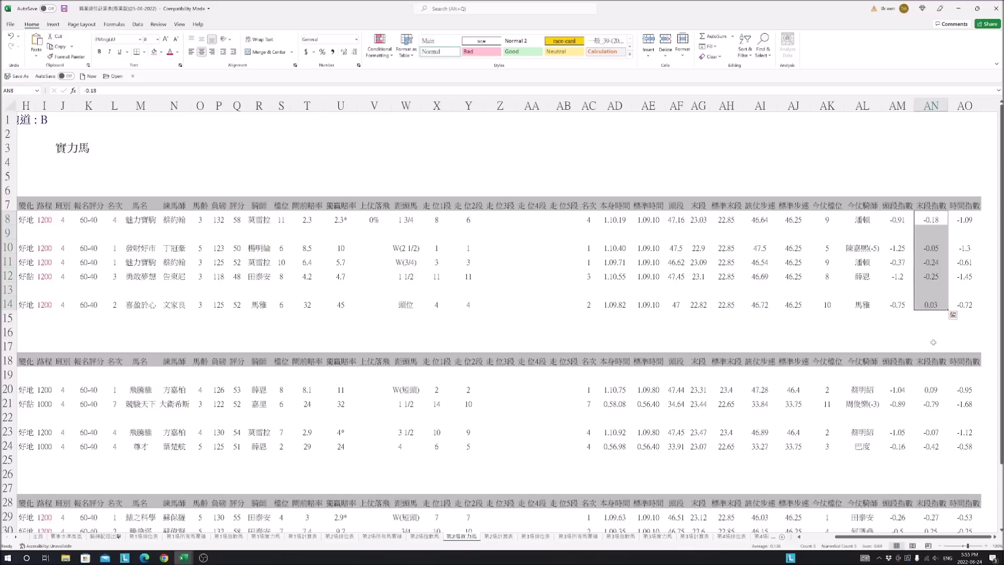
Compare the 末段指數 of 發財好市 and 喜盈於心 with the other horses in the 上3仗同程前4名 table
click(153, 246)
click(936, 248)
click(933, 306)
click(147, 306)
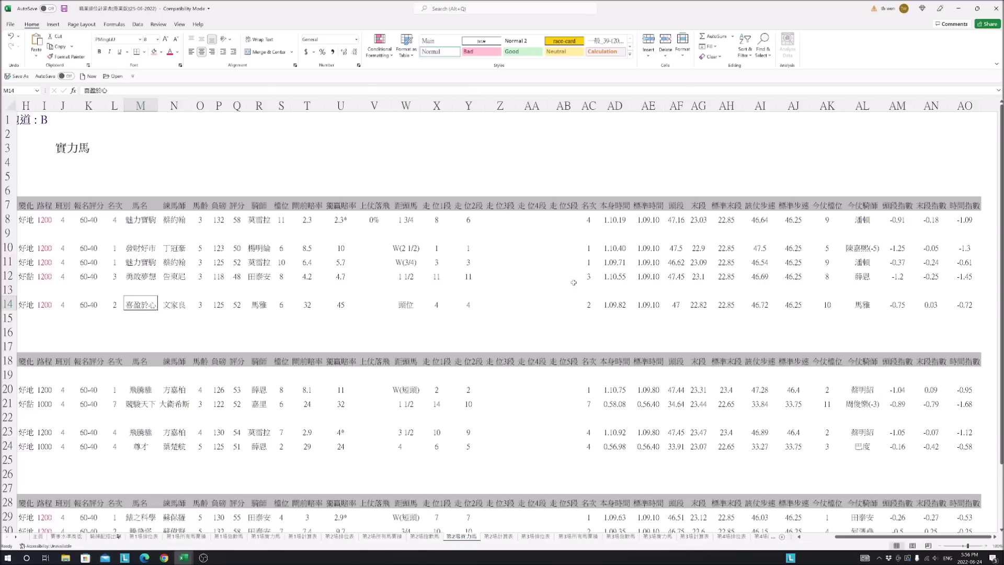
drag(936, 220, 939, 298)
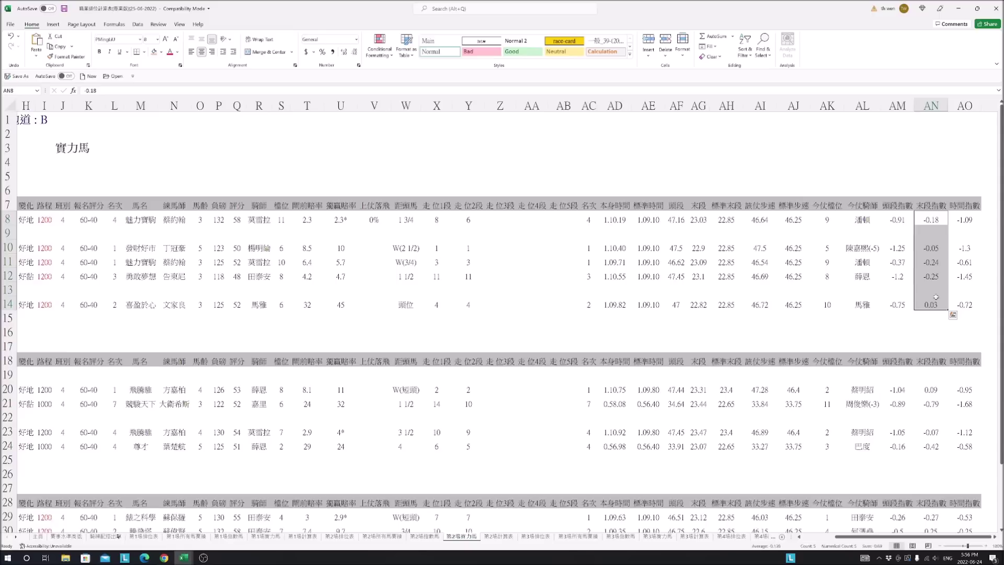
click(150, 245)
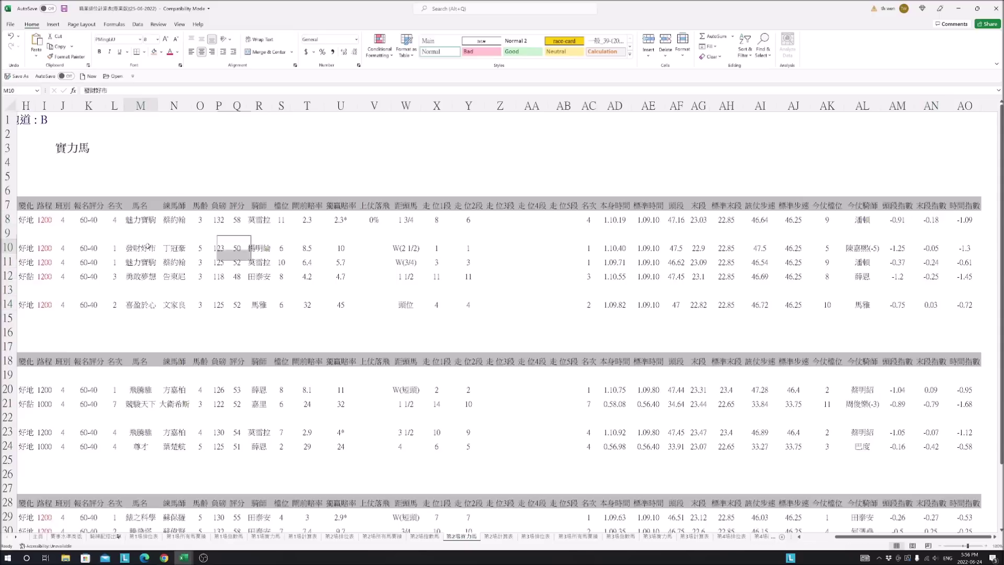
Examine 發財好市's 27/12/21 run: its running position, 距頭馬 margin, month and 場次 number
drag(950, 538, 917, 539)
click(589, 250)
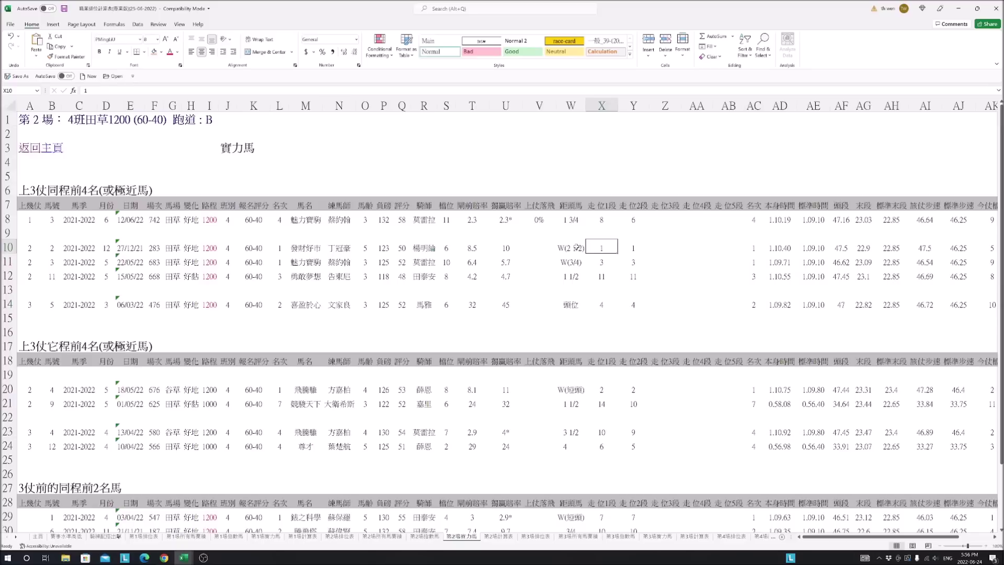
click(577, 247)
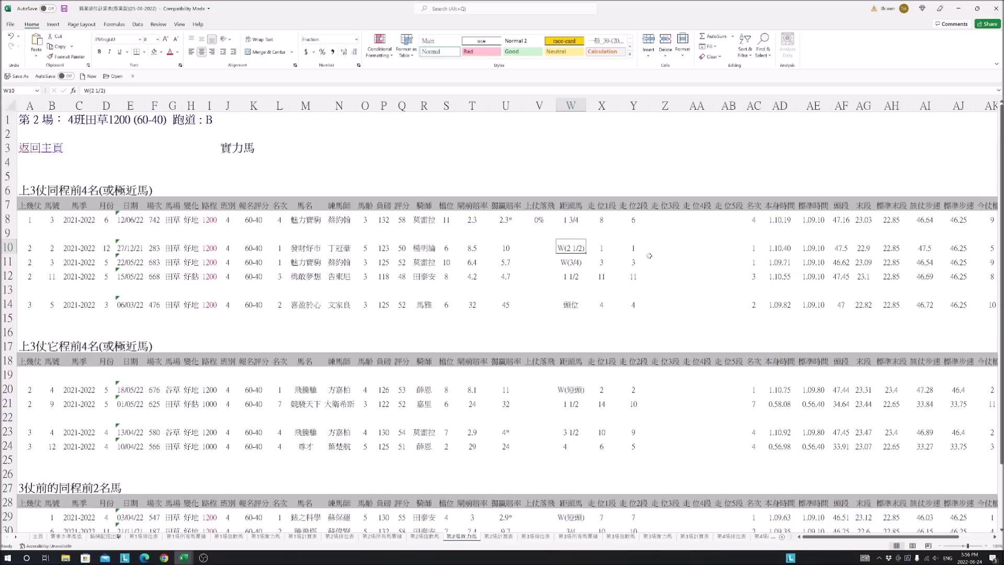
click(110, 248)
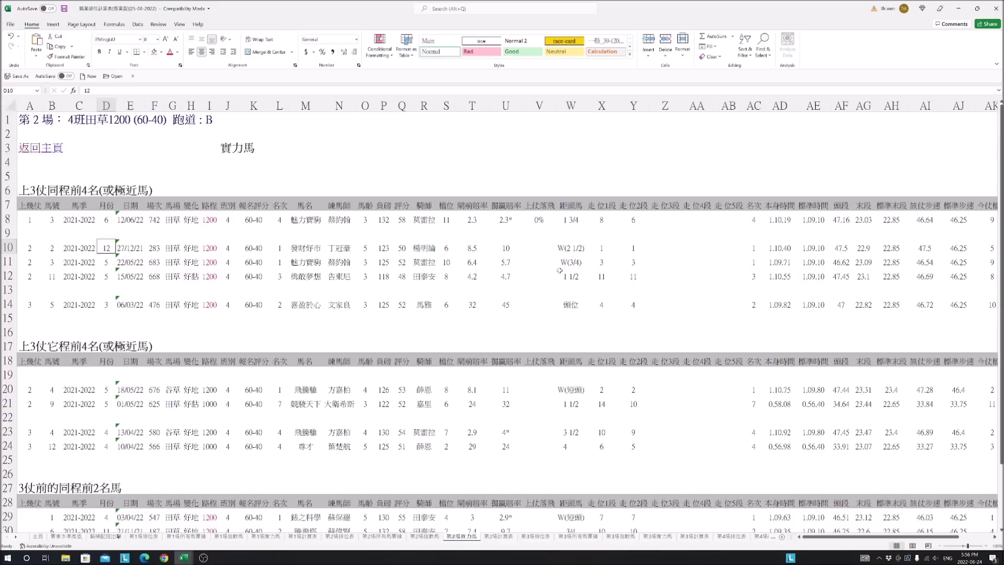
click(305, 247)
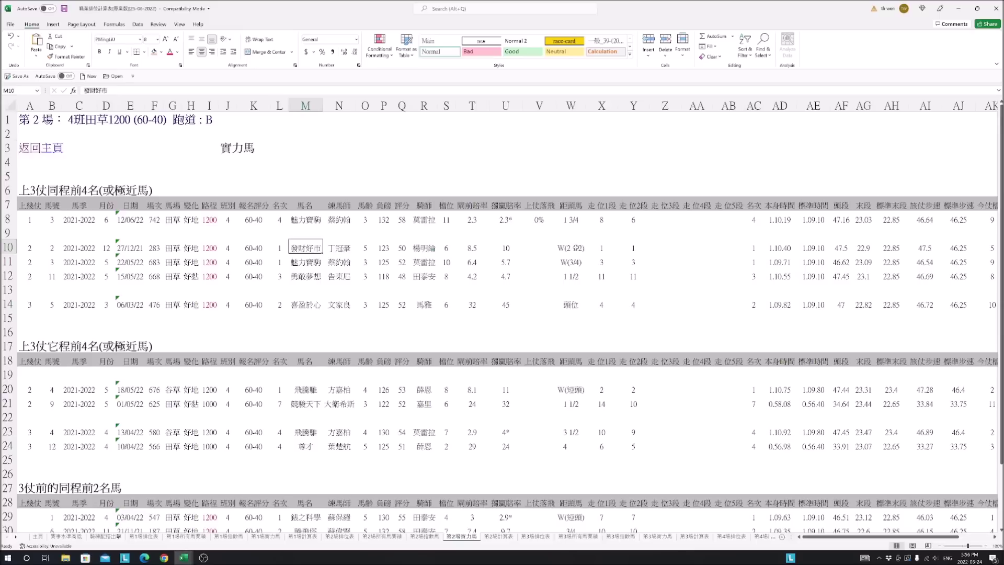
click(162, 249)
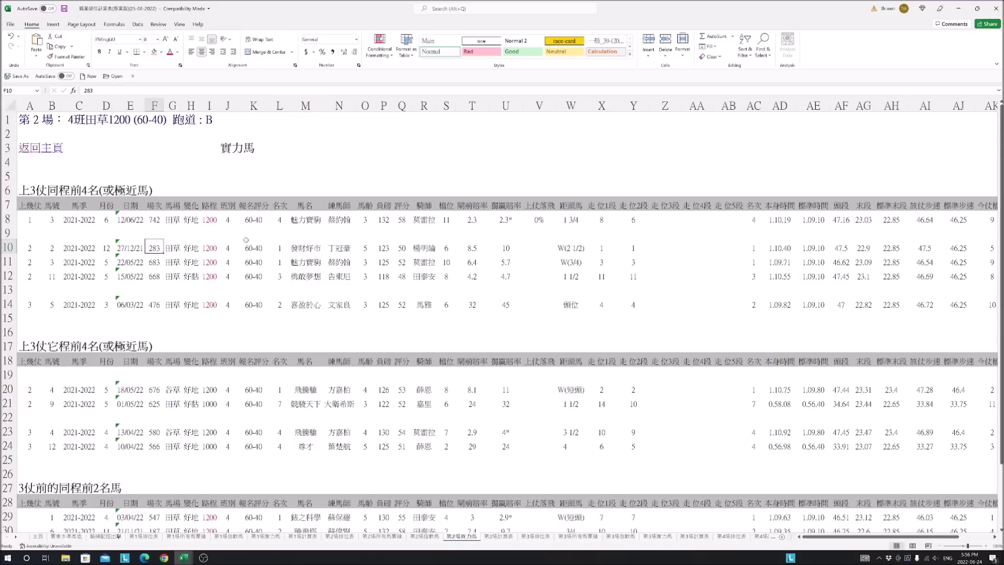
Open the 賽事水準高低 sheet from the main page and highlight the next-start results of race 283's third- and fourth-placed horses
click(36, 149)
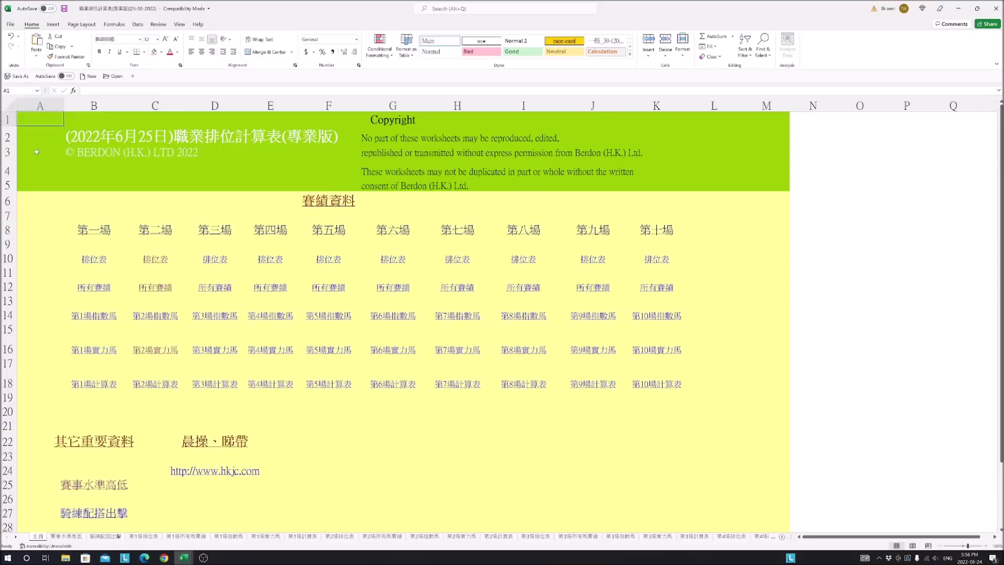
click(85, 484)
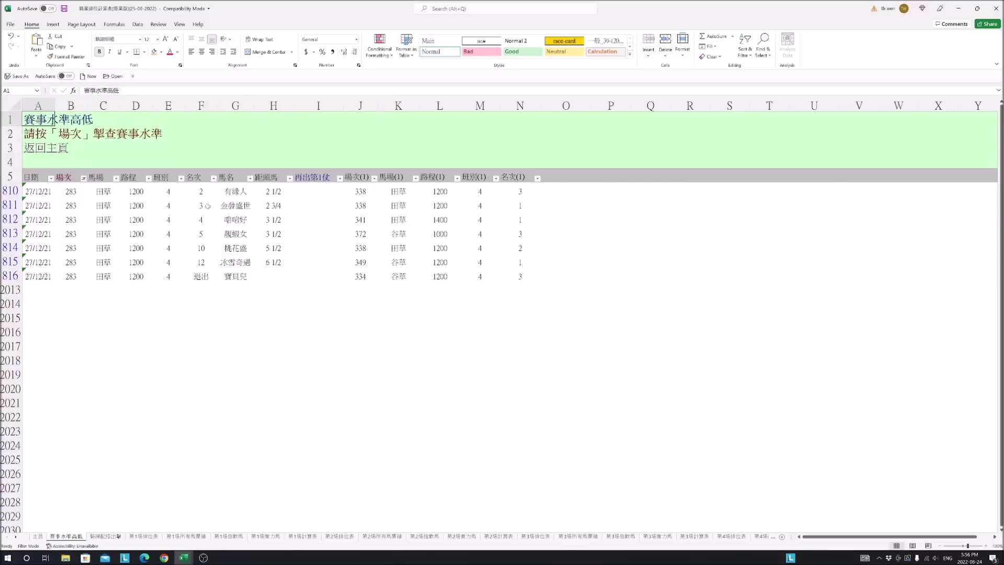
click(8, 205)
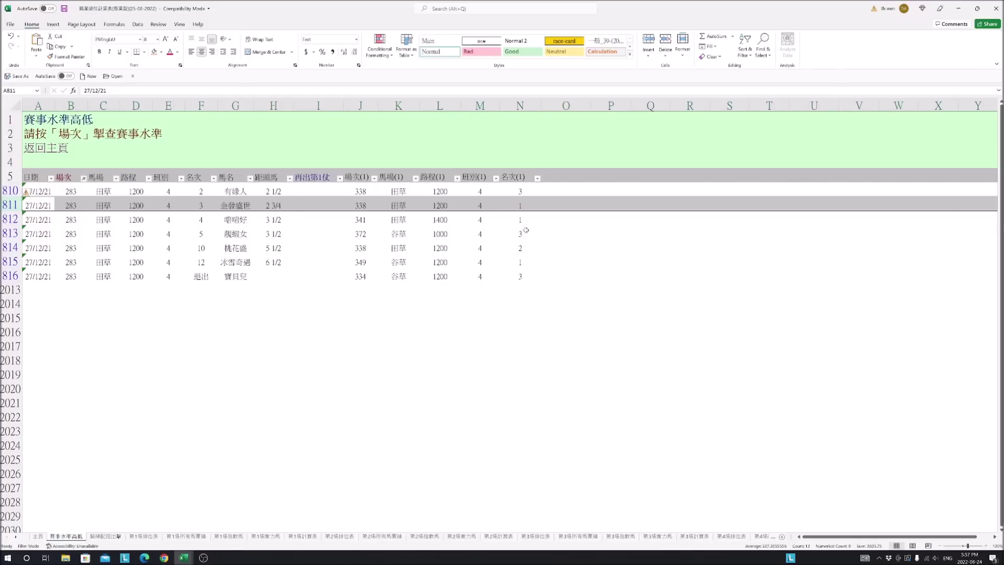
drag(442, 203, 503, 212)
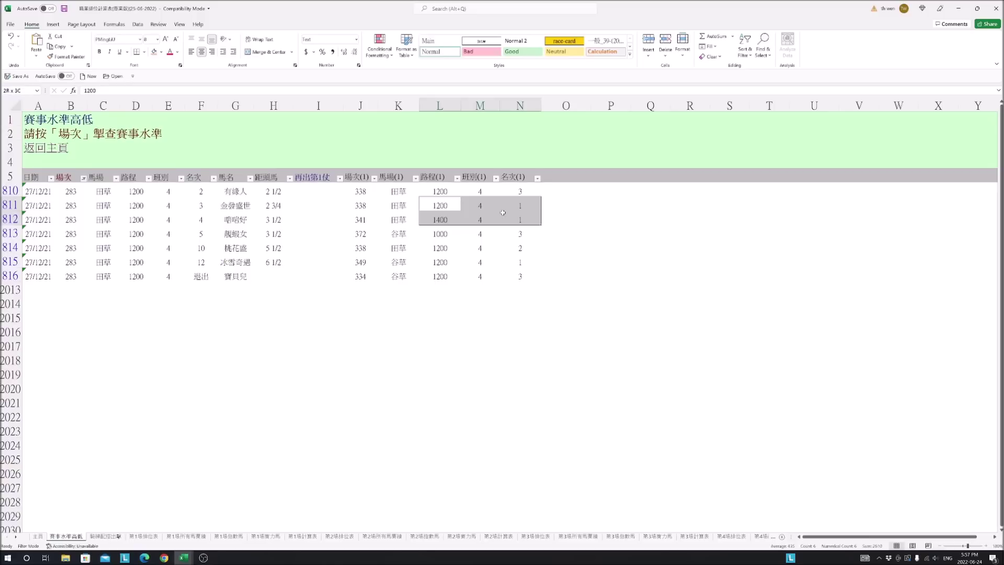
drag(503, 212, 503, 212)
Check the next-start class and placing of 冰雪奇遇 and 桃花盛, and highlight those of the second- to fifth-placed horses
drag(466, 261, 515, 260)
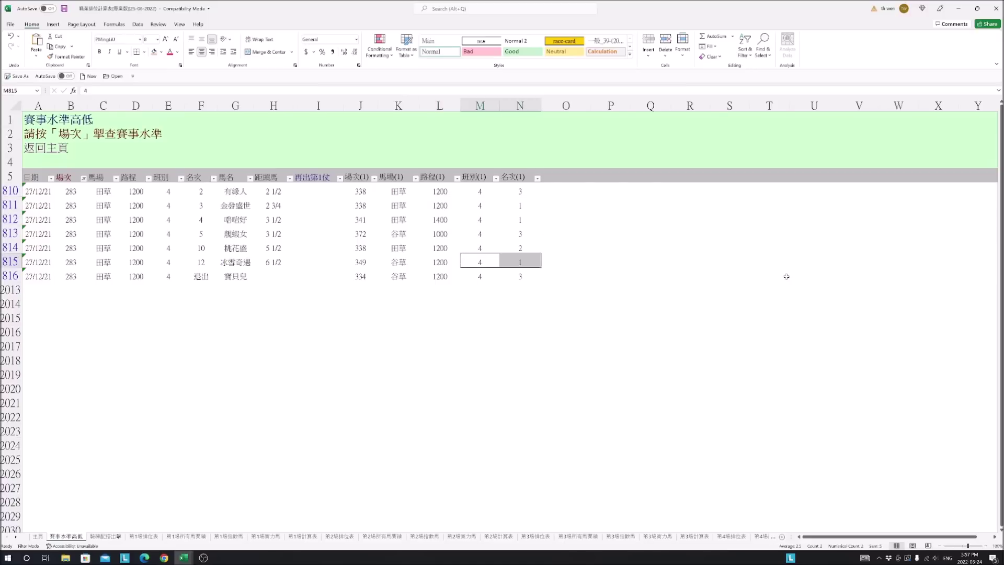
click(240, 246)
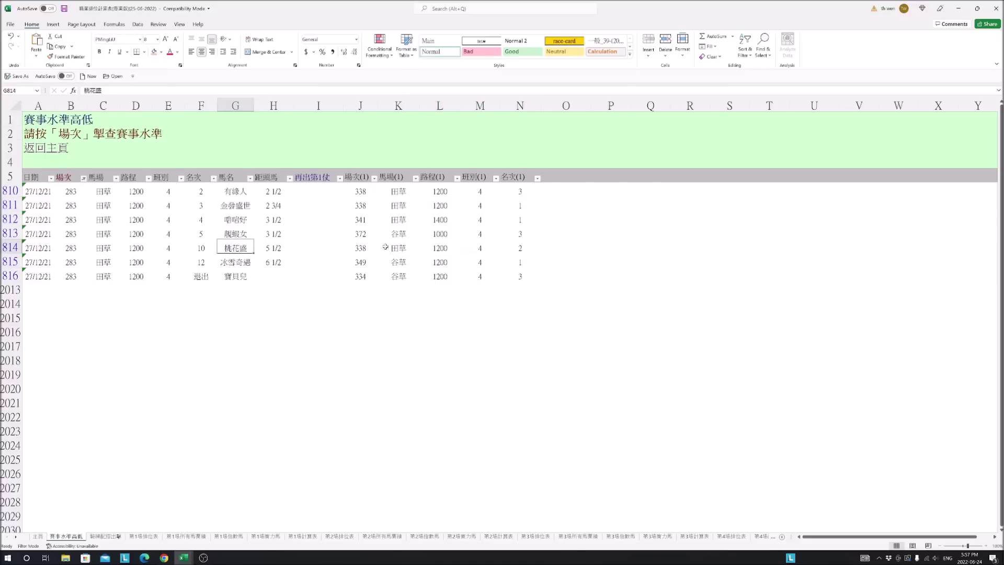
click(486, 248)
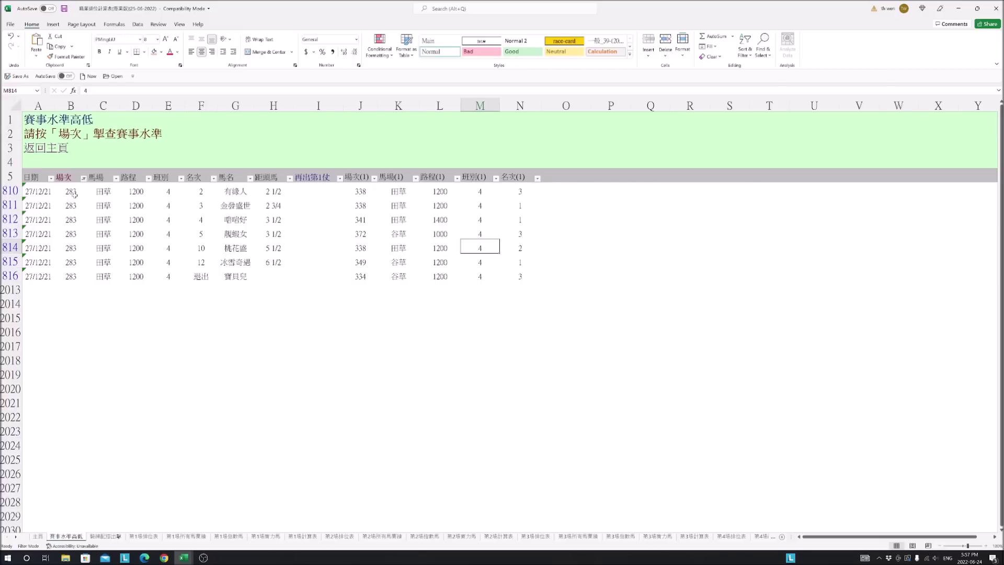
drag(430, 193, 523, 234)
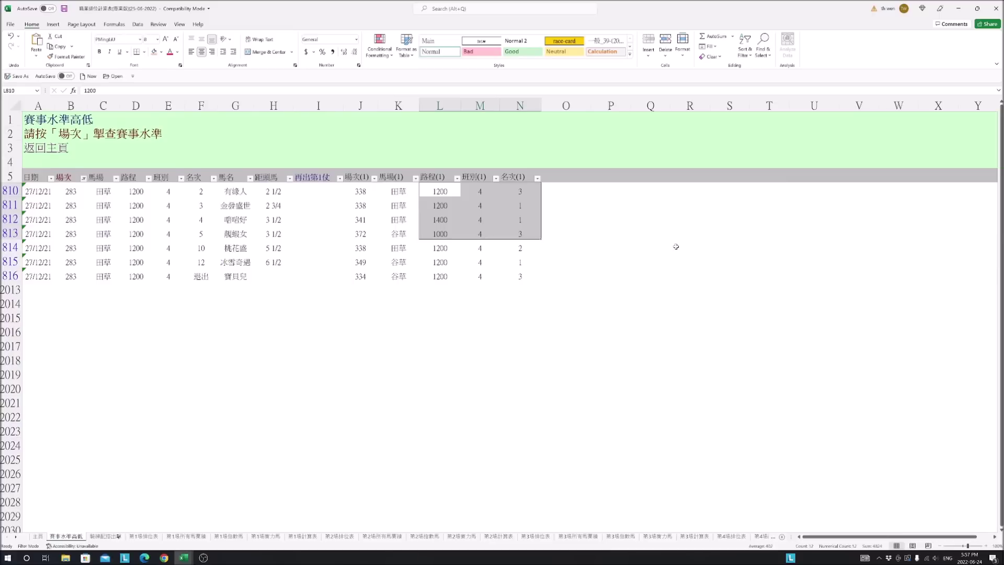
Switch to the 職業數據庫(21-22) workbook and bring up the race 283 records on its 資料庫 sheet
click(184, 557)
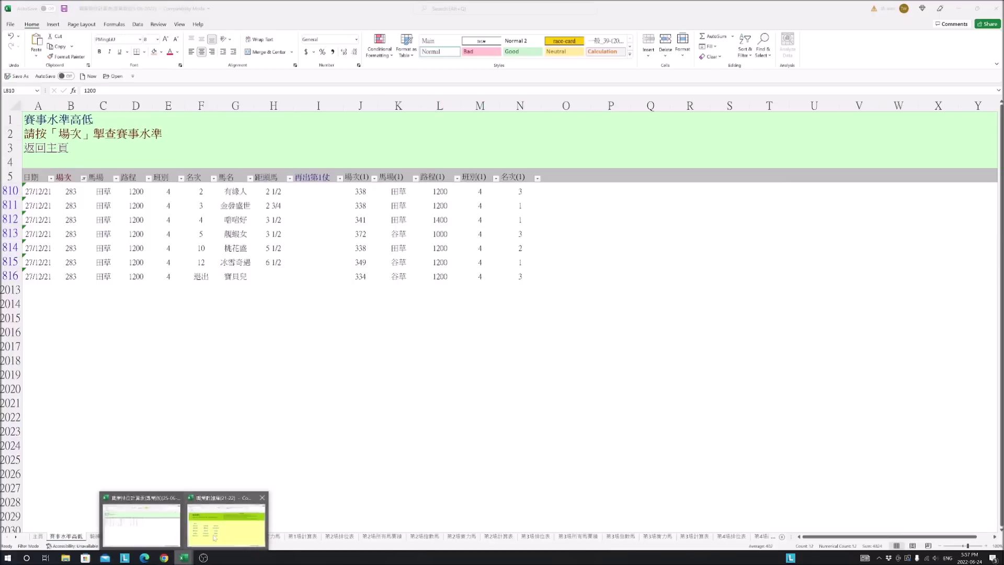
click(226, 523)
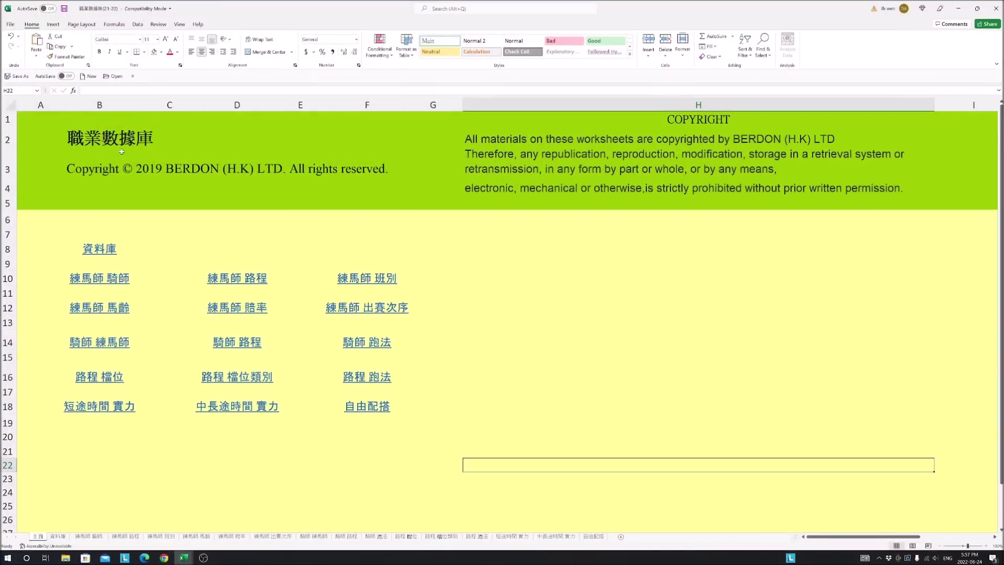
click(58, 537)
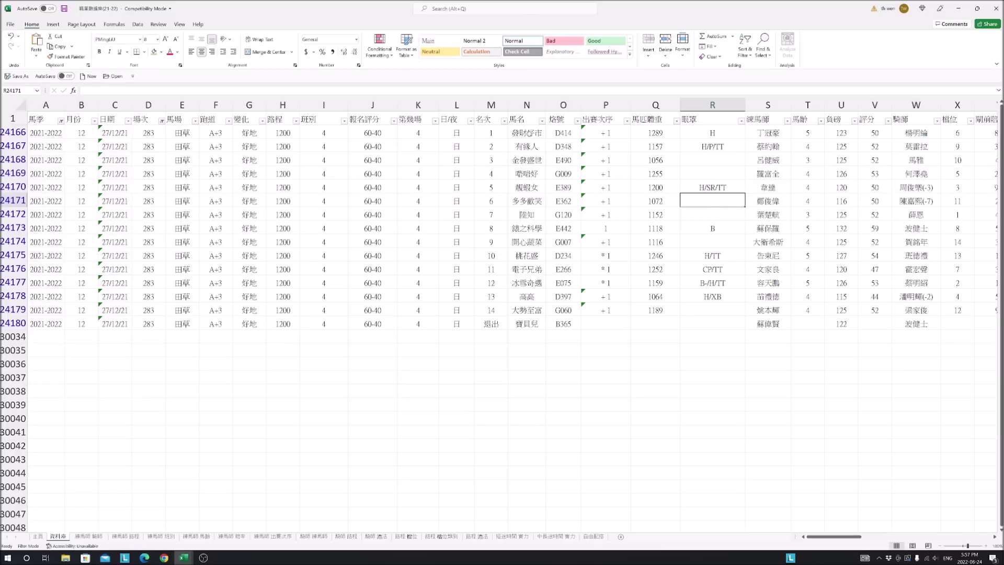
mouse_move(859, 536)
mouse_down()
mouse_move(880, 538)
mouse_move(870, 541)
mouse_up()
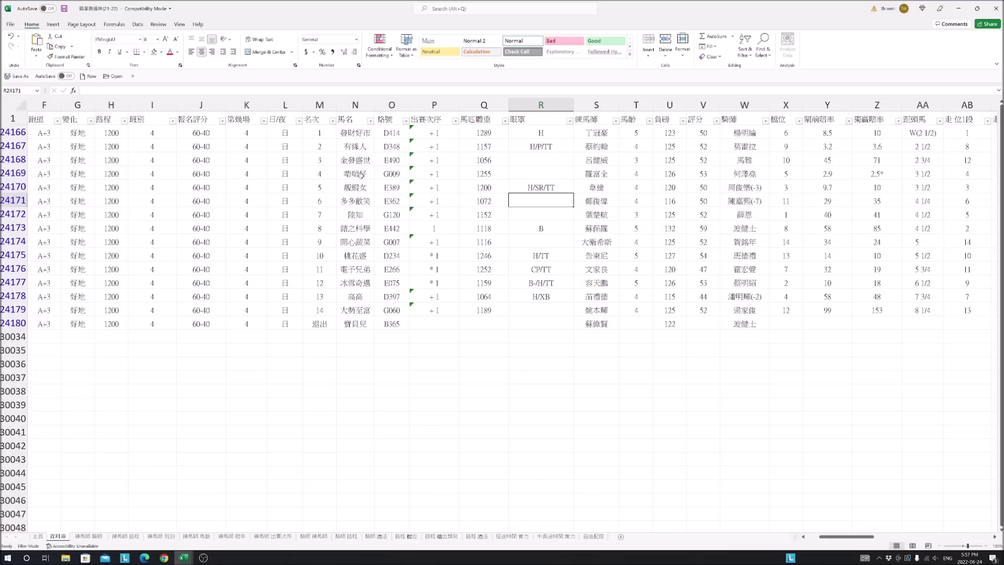
Filter the 馬名 column to the horses 有緣人, 金發盛世 and 啱啱好
click(370, 121)
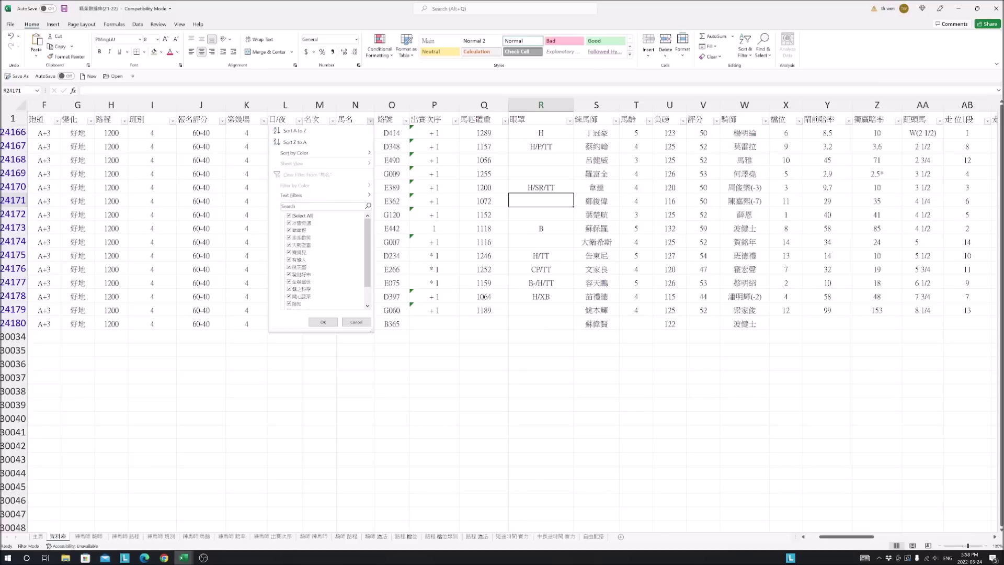
click(306, 216)
click(301, 231)
click(308, 260)
click(303, 282)
click(324, 322)
Widen the 場次 filter from race 283 to all races for the filtered horses
mouse_move(839, 529)
mouse_down()
mouse_move(847, 533)
mouse_move(835, 534)
mouse_up()
click(166, 121)
click(162, 121)
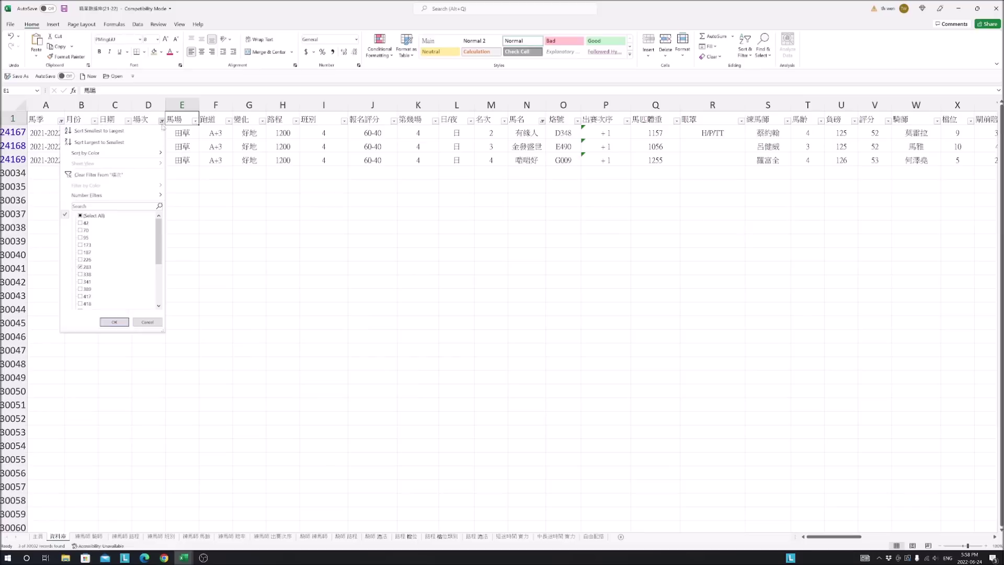
click(113, 324)
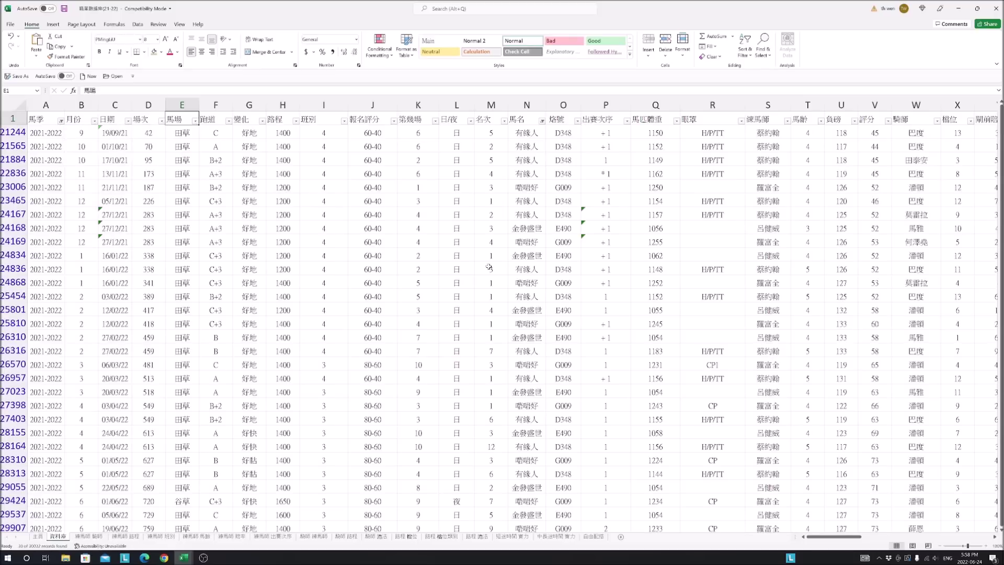
Filter the 烙號 column to D348 and highlight the 27/12/21 race 283 row of 有緣人
click(578, 121)
click(502, 215)
click(499, 223)
click(529, 322)
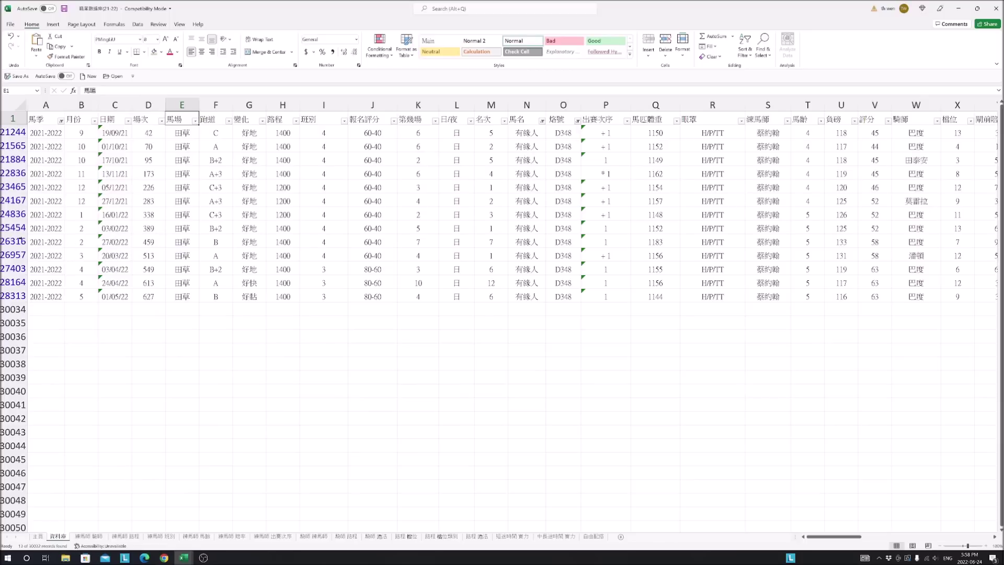
click(13, 201)
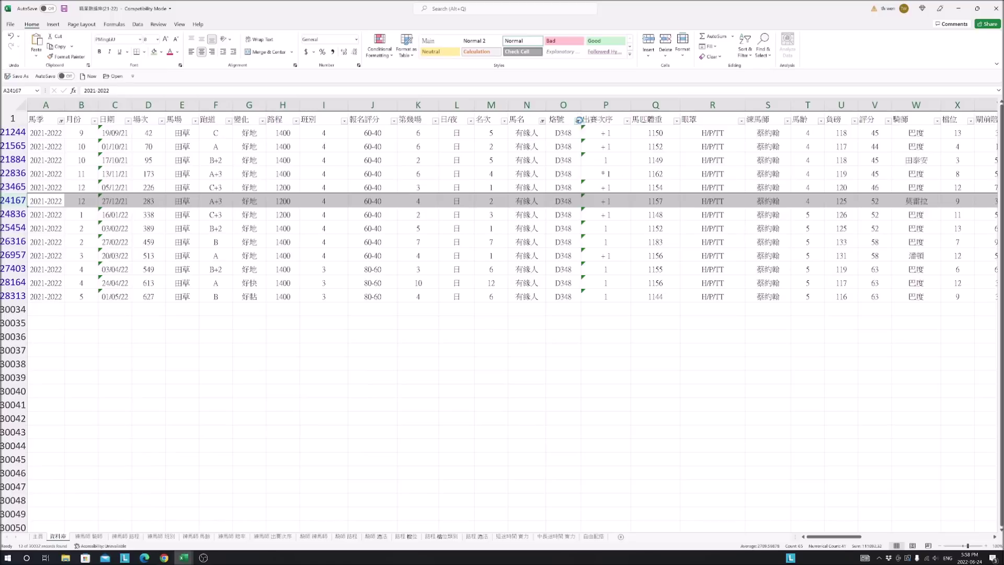
Switch the 烙號 filter to E490 and highlight the 16/01/22 race 338 row of 金發盛世
click(578, 121)
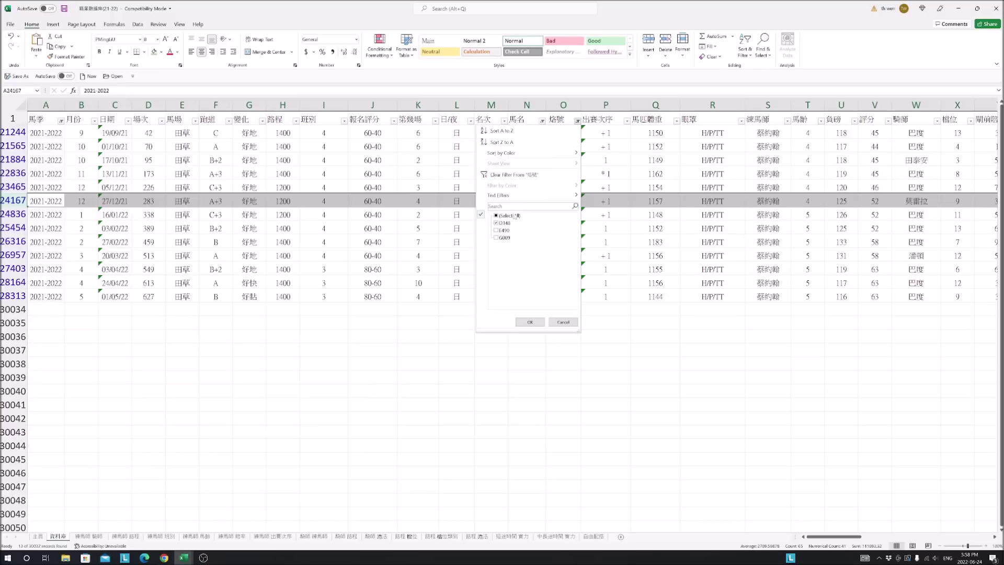
click(530, 321)
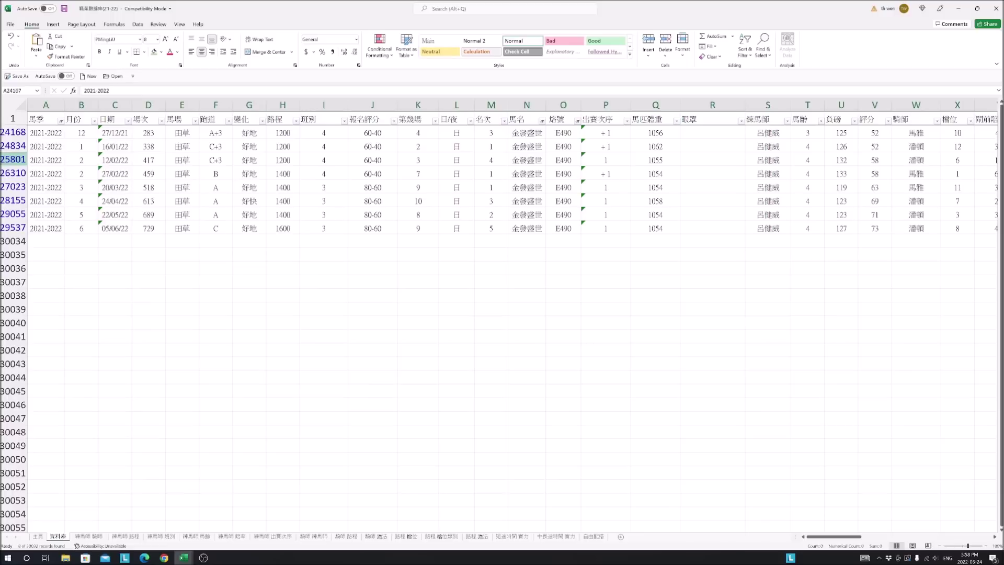
click(10, 146)
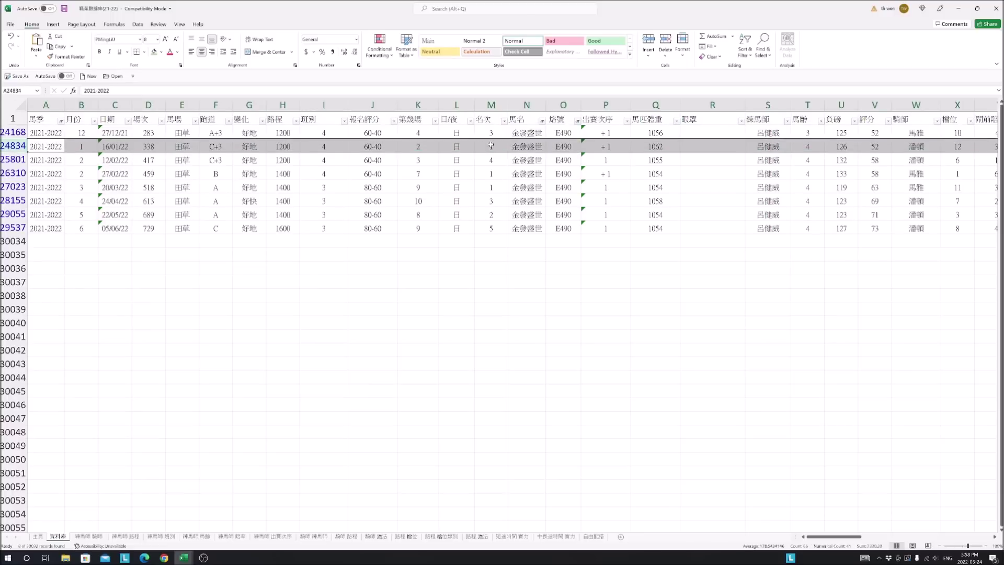
Highlight the 名次 results of 金發盛世 from race 459 through race 689
click(491, 174)
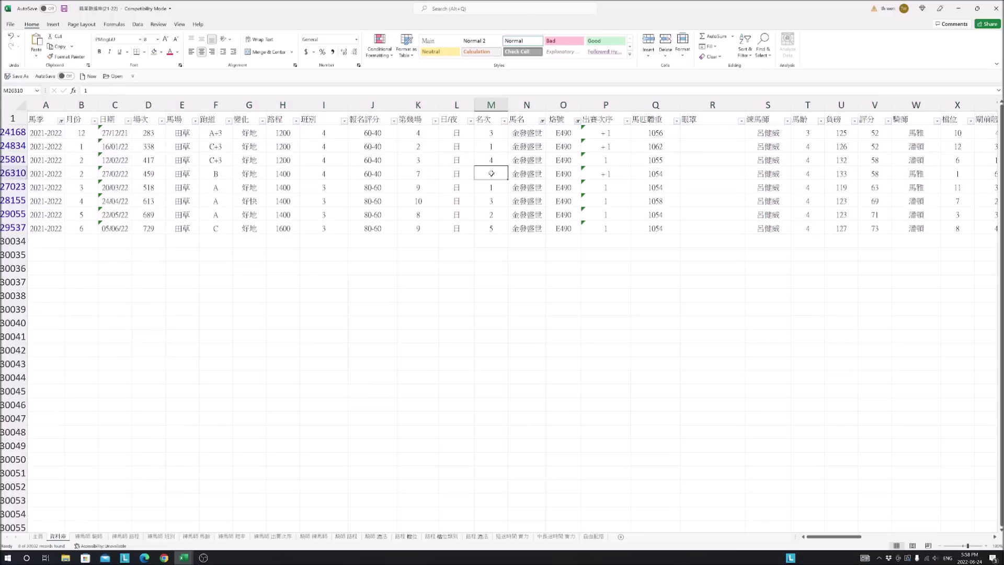
drag(492, 174, 492, 215)
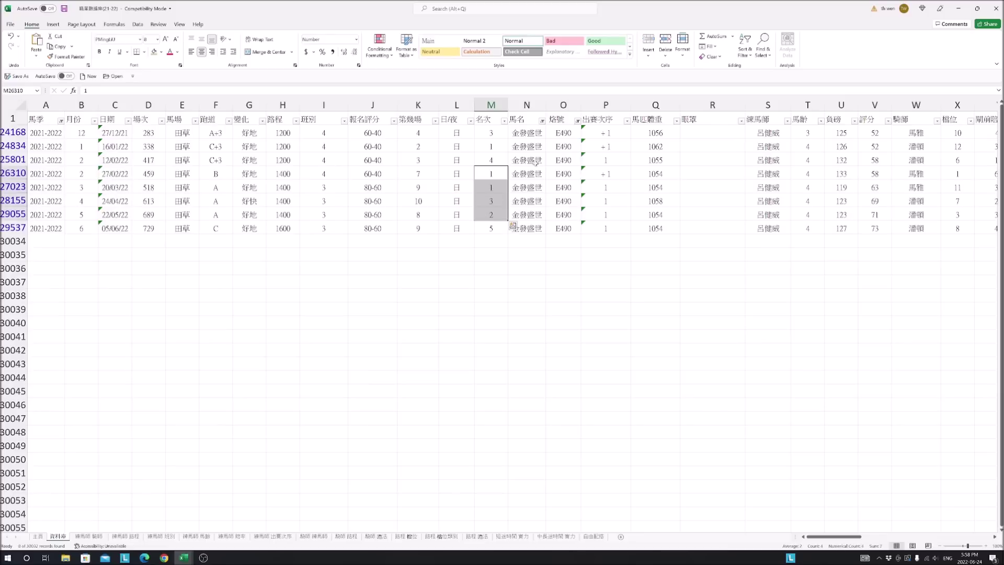
Switch the 烙號 filter to G009 and highlight 啱啱好's race 341, 418 and 549 rows one after another
click(577, 120)
click(503, 230)
click(502, 237)
click(530, 322)
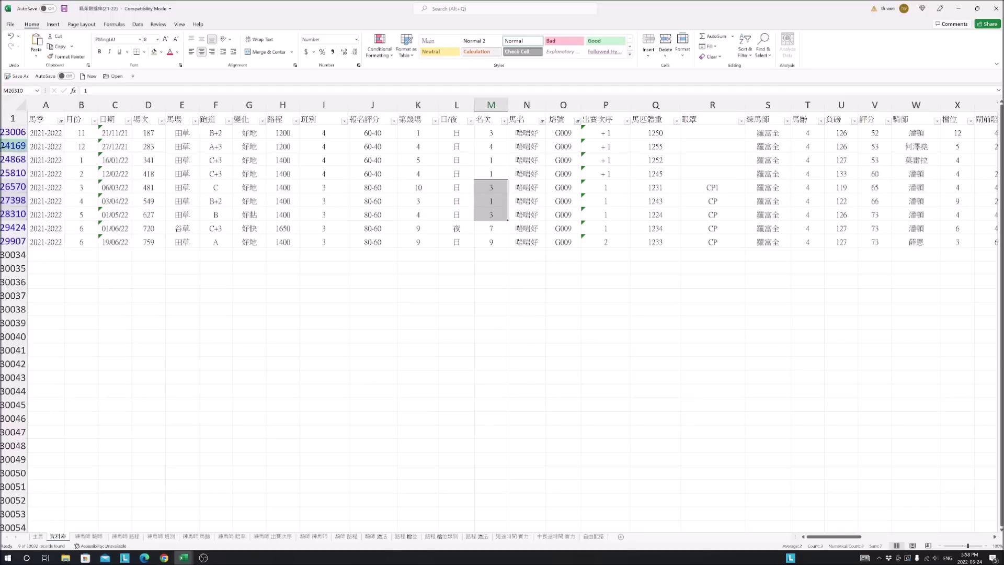
click(13, 146)
click(9, 158)
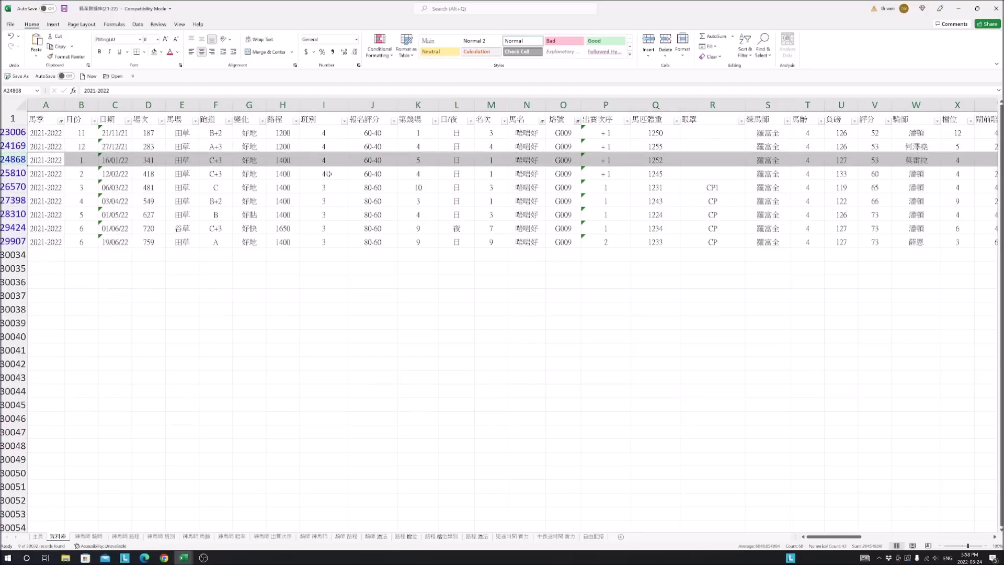
click(13, 174)
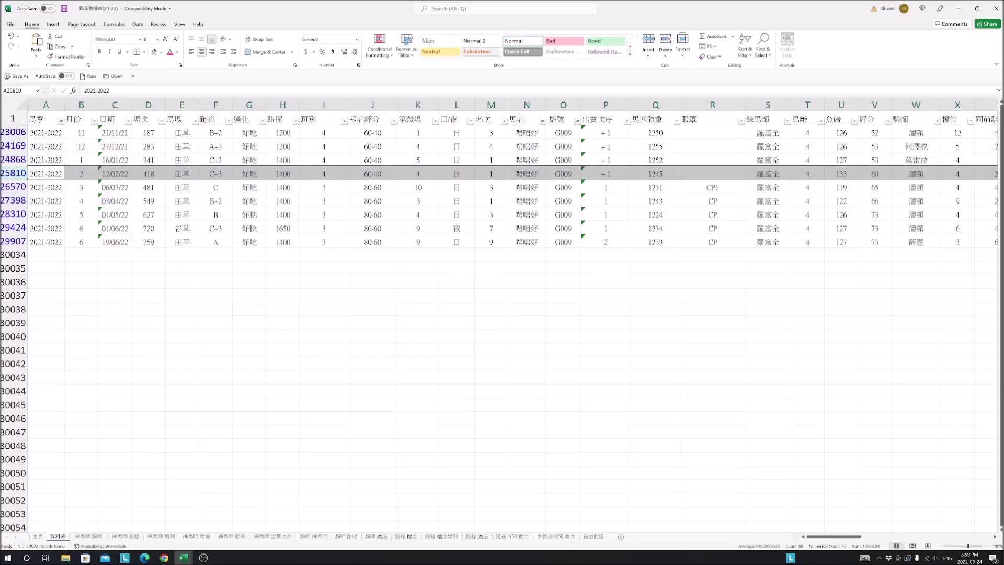
click(9, 201)
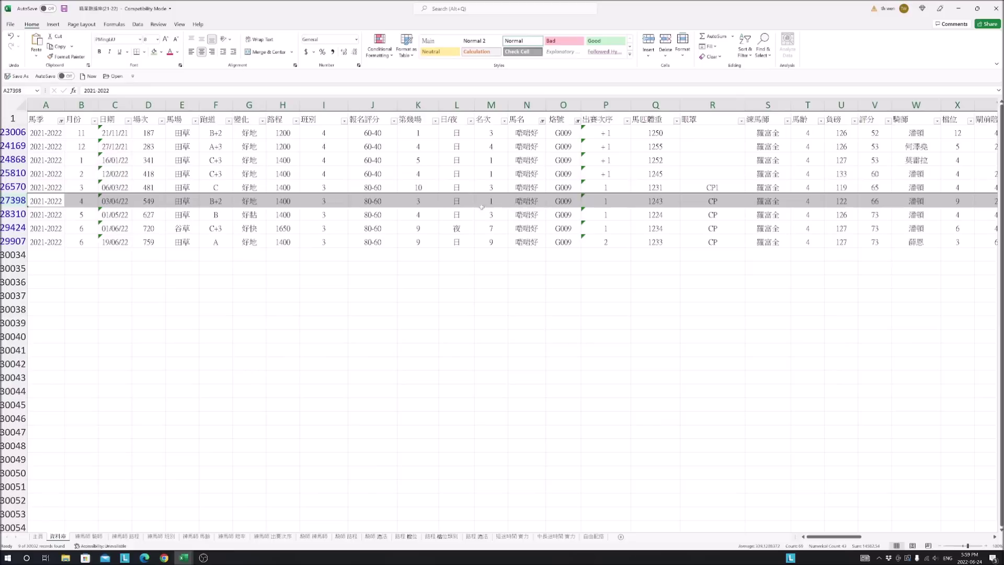
Switch to the 職業排位計算表 workbook, open the 第2場實力馬 sheet and mark 發財好市's race 283 entry
mouse_move(183, 557)
click(160, 529)
click(37, 151)
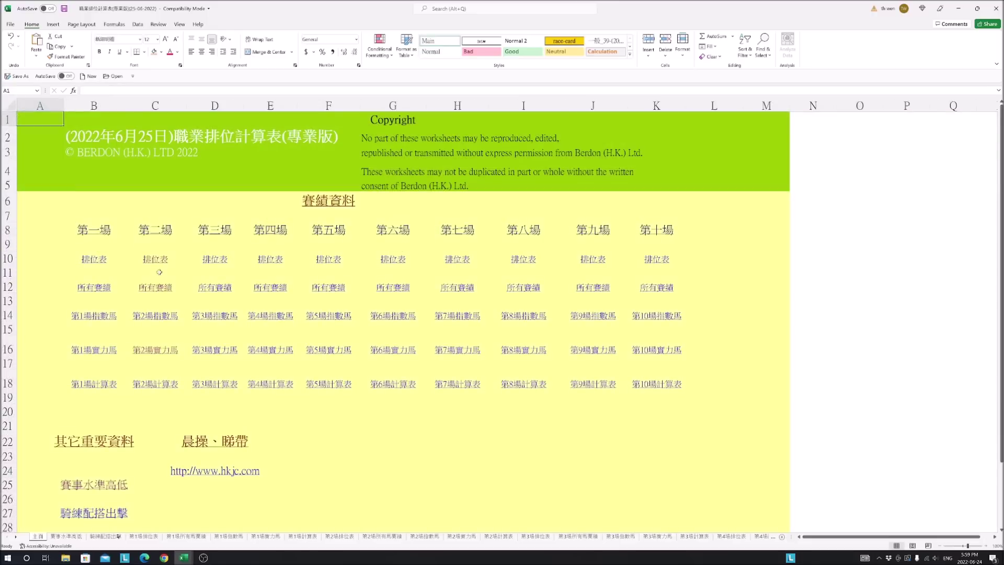
click(155, 349)
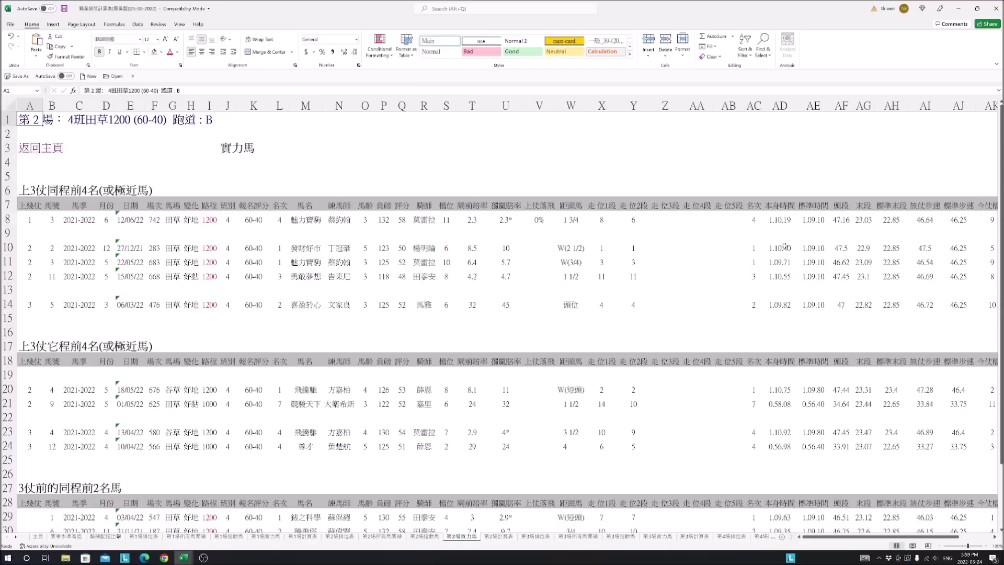
click(154, 248)
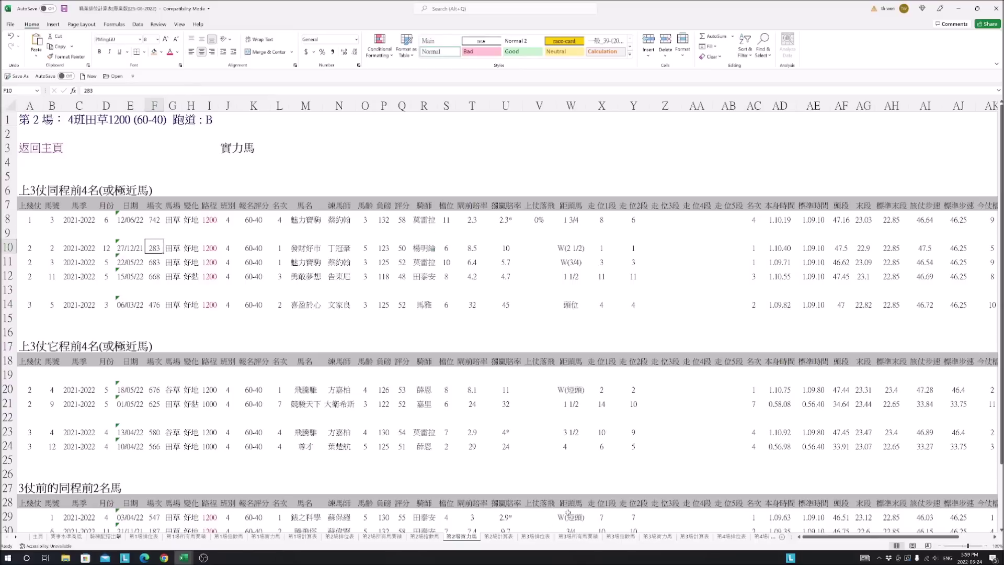
Open the all-results sheet of race 2 (所有馬賽績) and filter the 馬名 column to 發財好市
click(382, 537)
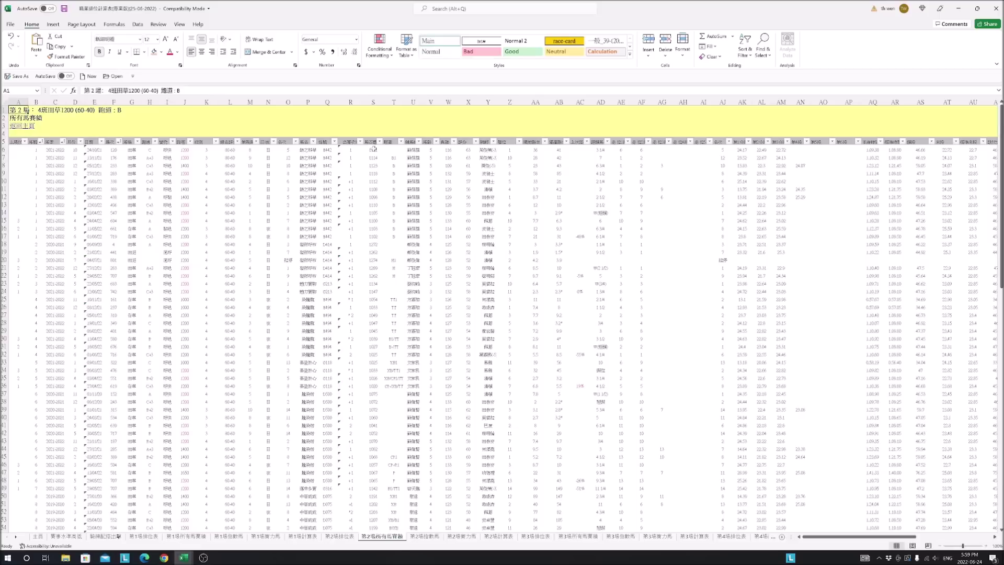
click(314, 141)
click(243, 235)
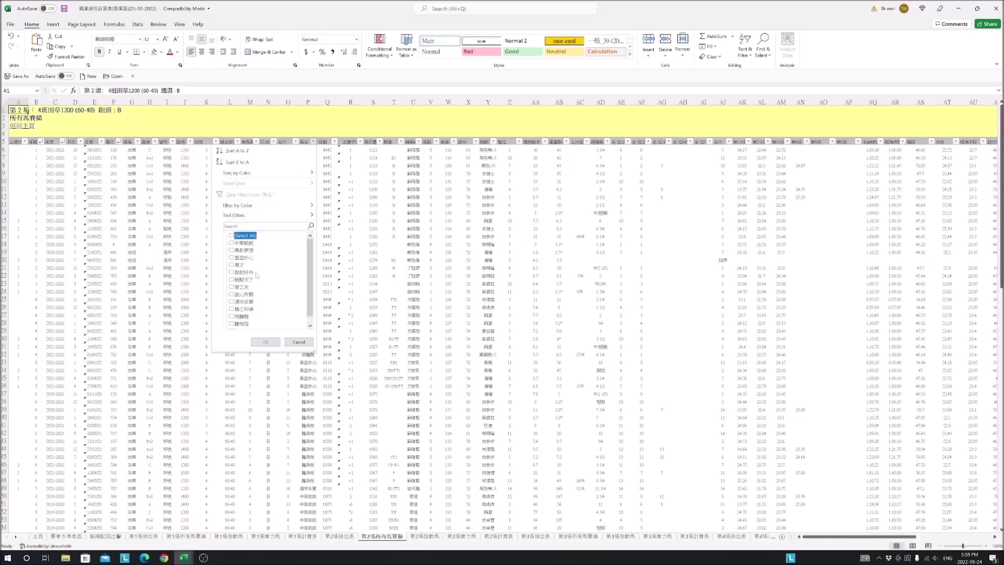
click(253, 272)
click(266, 341)
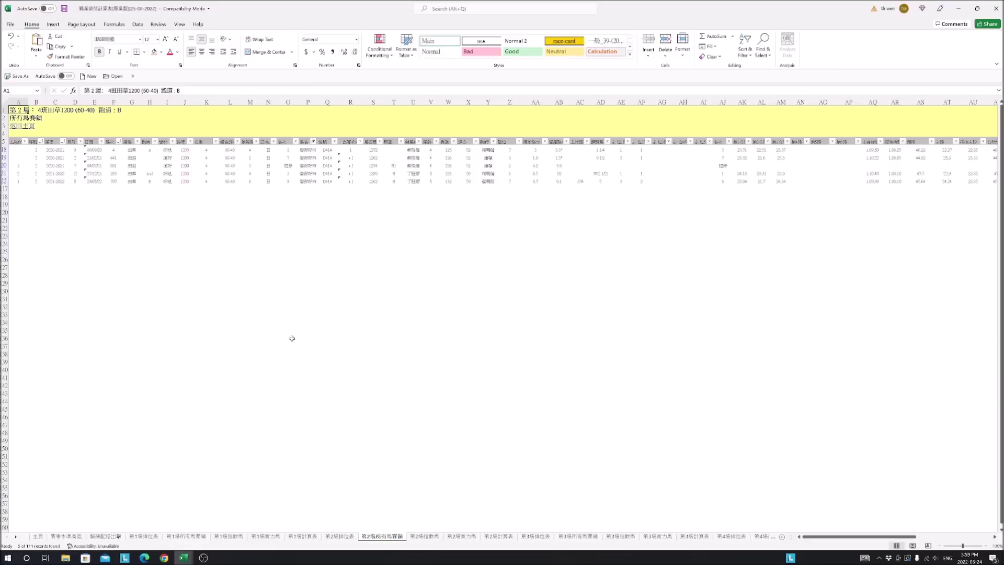
Check the 月份 of 發財好市's 27/12/21 run and its 名次 in the 29/05/22 race 707
click(986, 546)
click(986, 545)
click(986, 546)
click(987, 545)
click(986, 545)
click(986, 545)
click(986, 546)
click(986, 545)
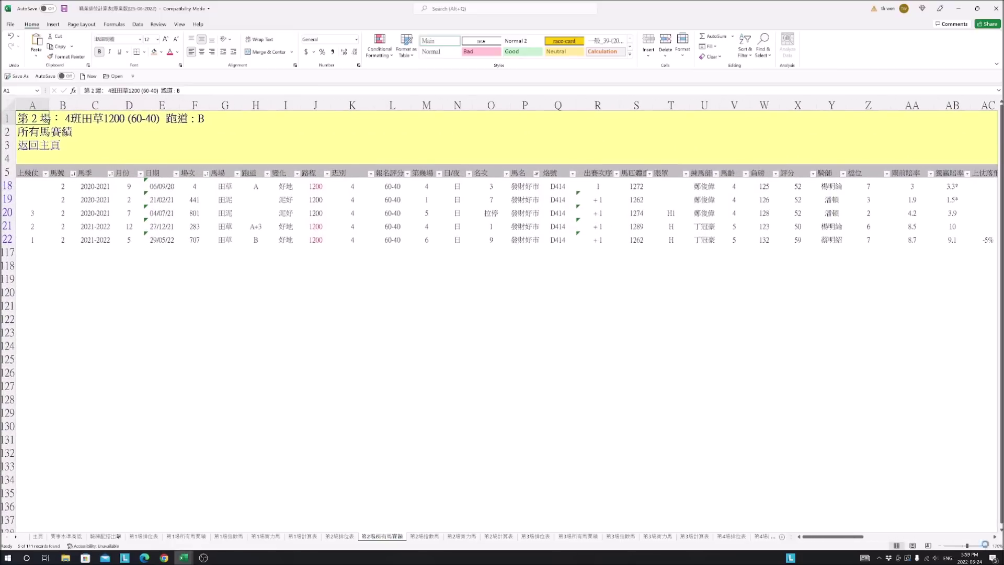
click(986, 545)
click(130, 233)
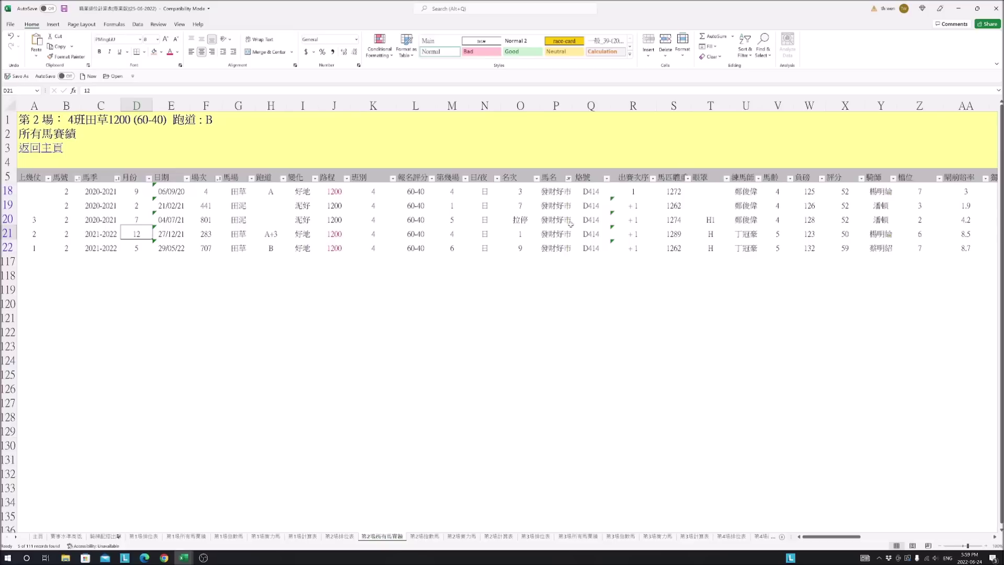
click(547, 248)
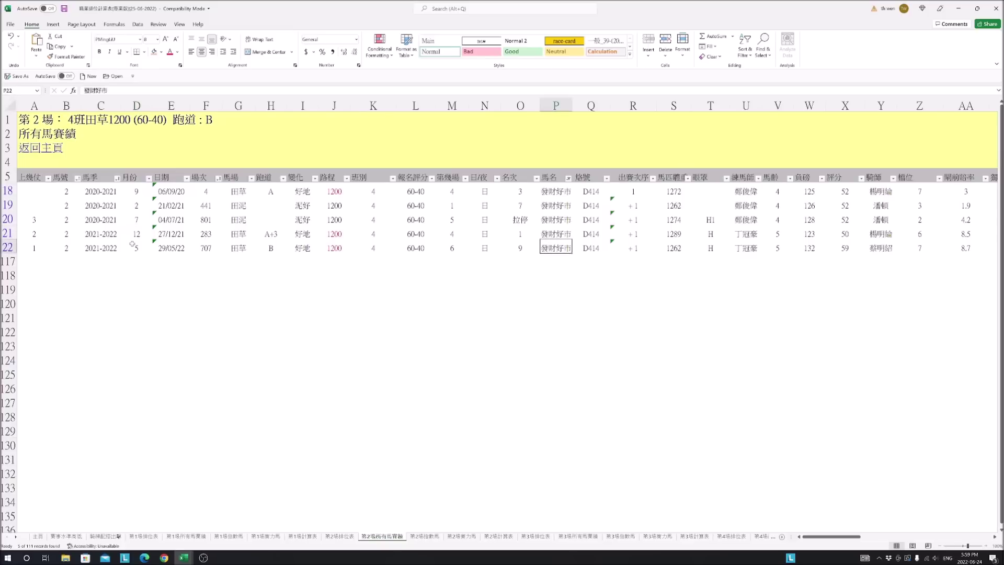
click(529, 250)
Review the 距頭馬, 末段 and 該仗步速 figures of 發財好市's 29/05/22 race 707
drag(850, 536, 875, 536)
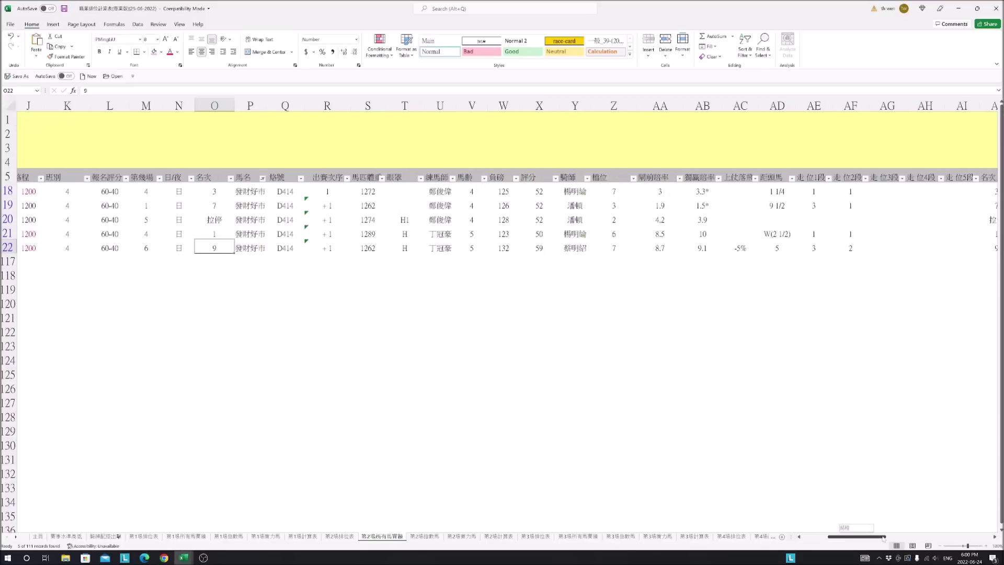
click(778, 249)
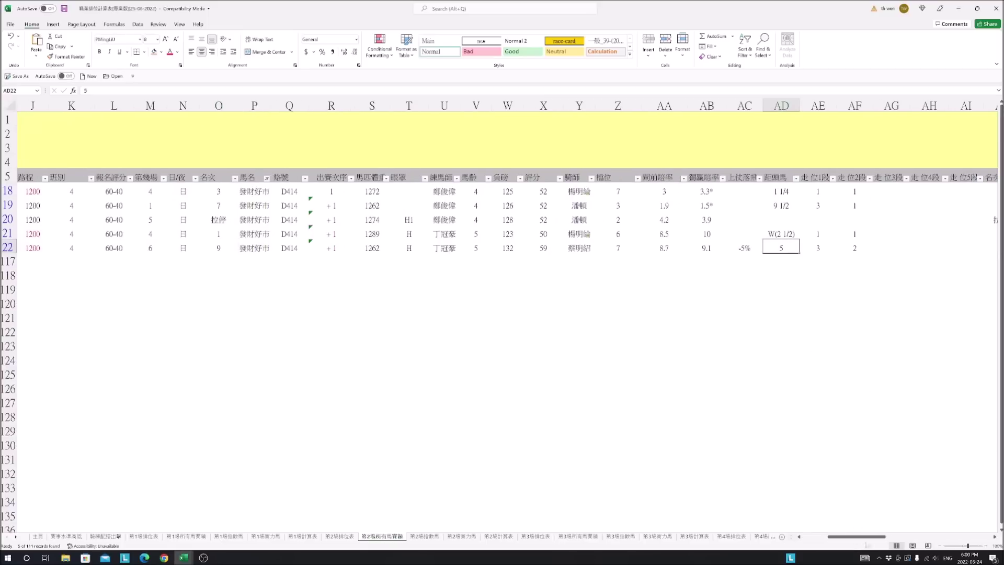
drag(872, 539, 926, 544)
click(752, 248)
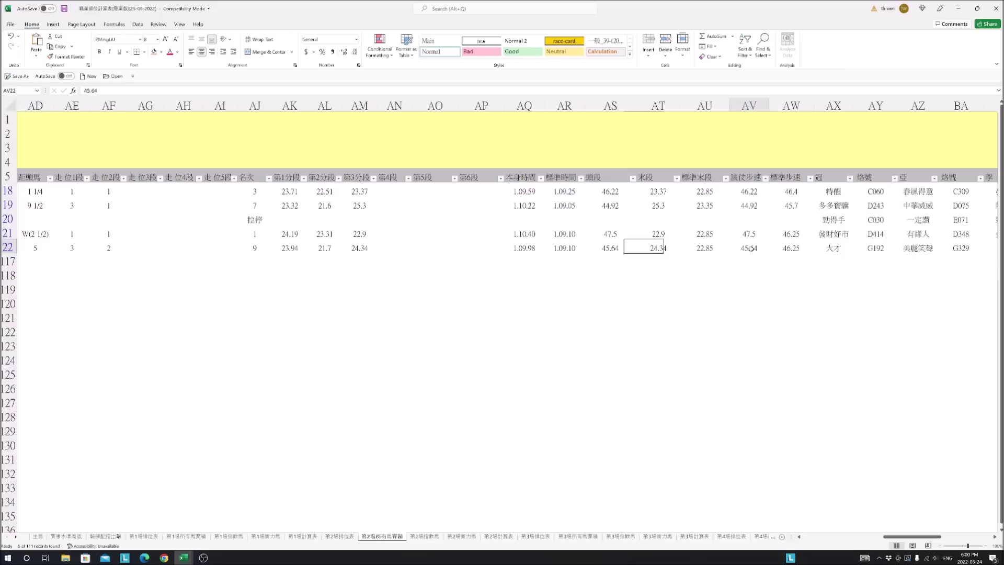
drag(910, 537, 720, 541)
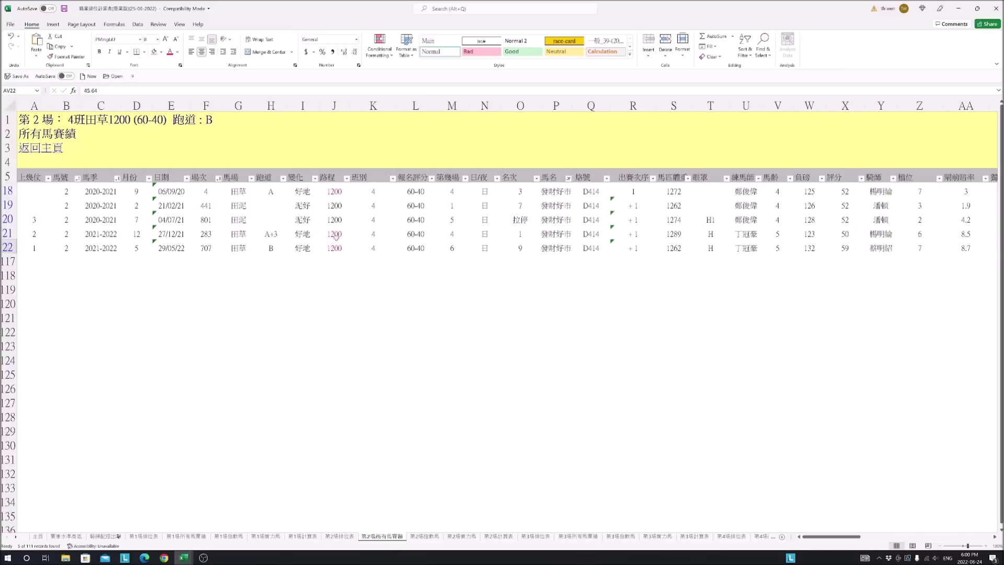
Check the 路程 of 發財好市's race 707 and highlight the 名次 and 馬名 of its race 283
click(334, 247)
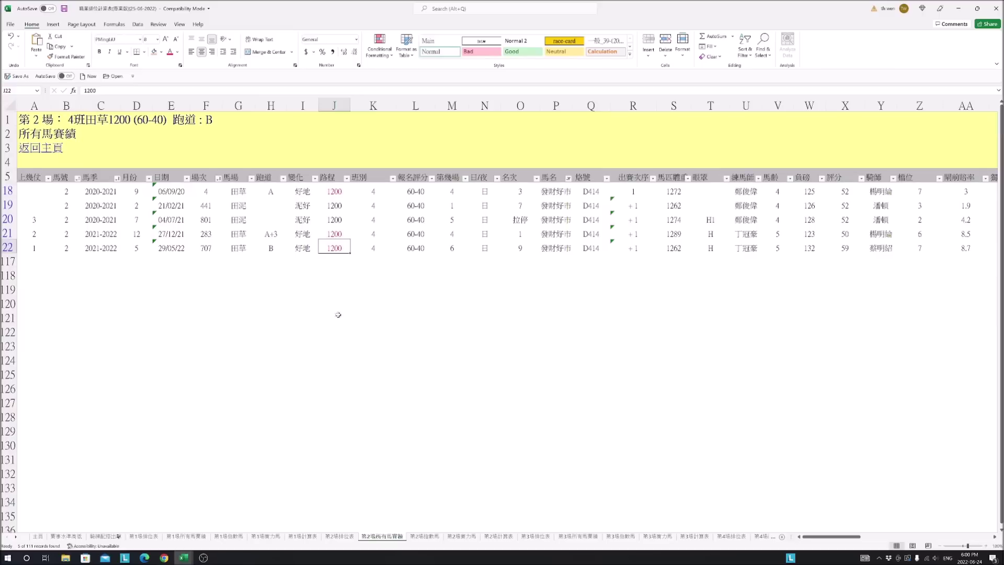
click(550, 236)
drag(521, 234, 550, 232)
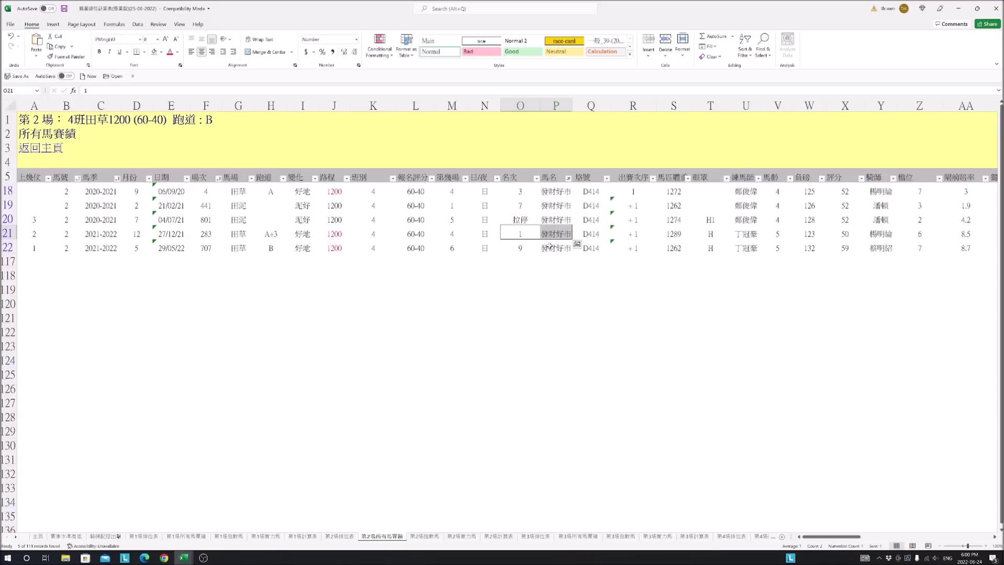
Open the 第2場排位表 sheet, look over its odds table and mark 發財好市 among the runners
click(340, 537)
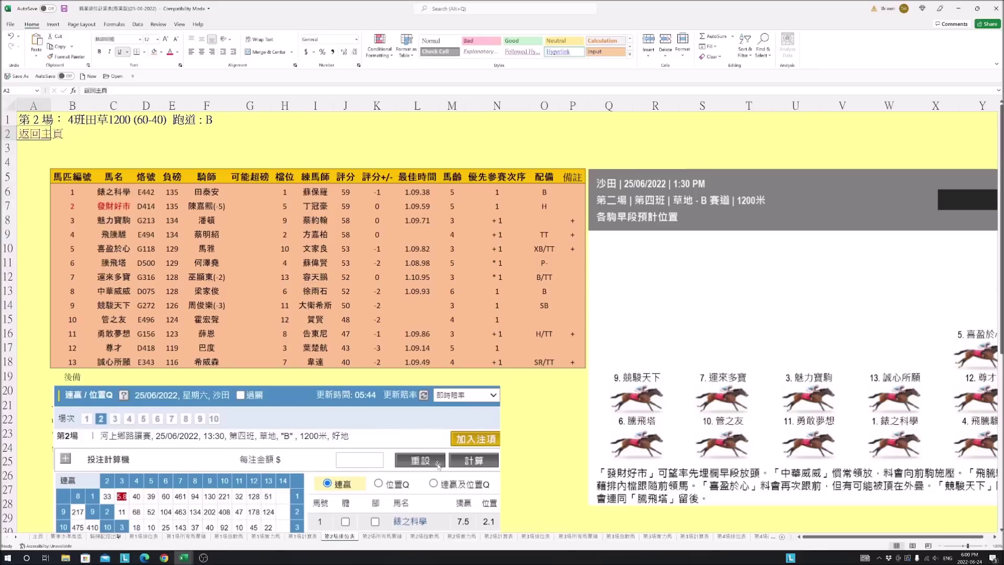
scroll(438, 465, down, 2)
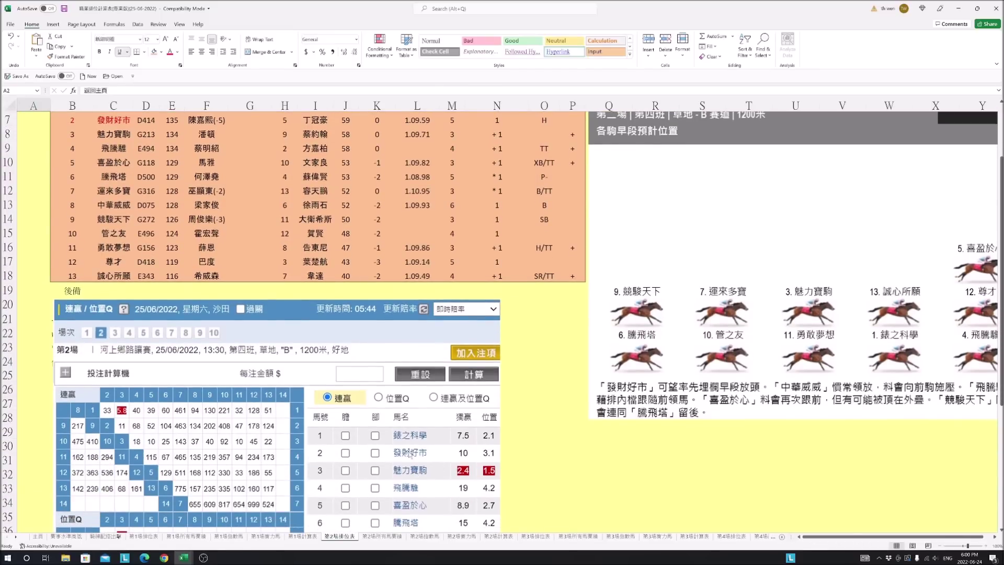
scroll(588, 451, up, 2)
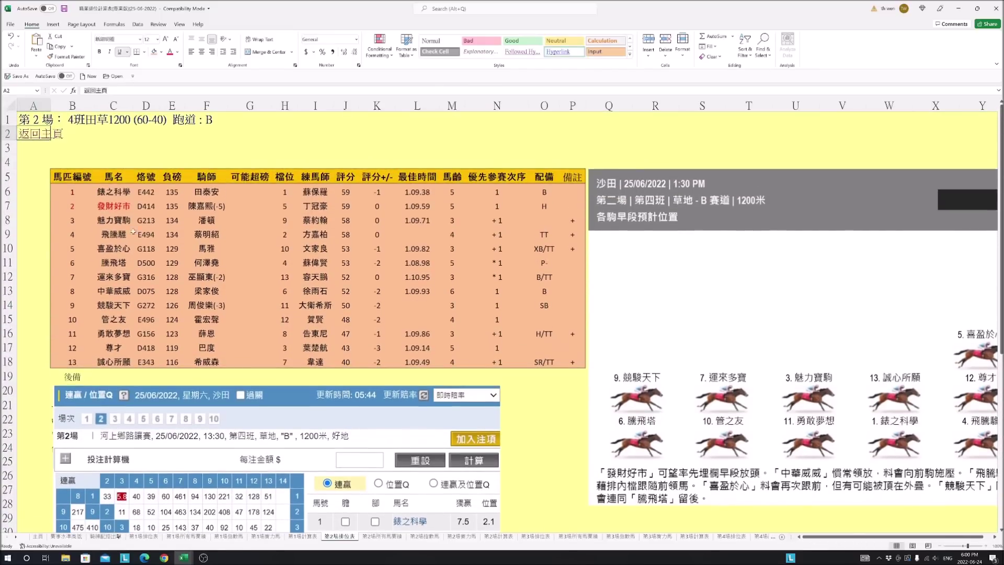
click(120, 205)
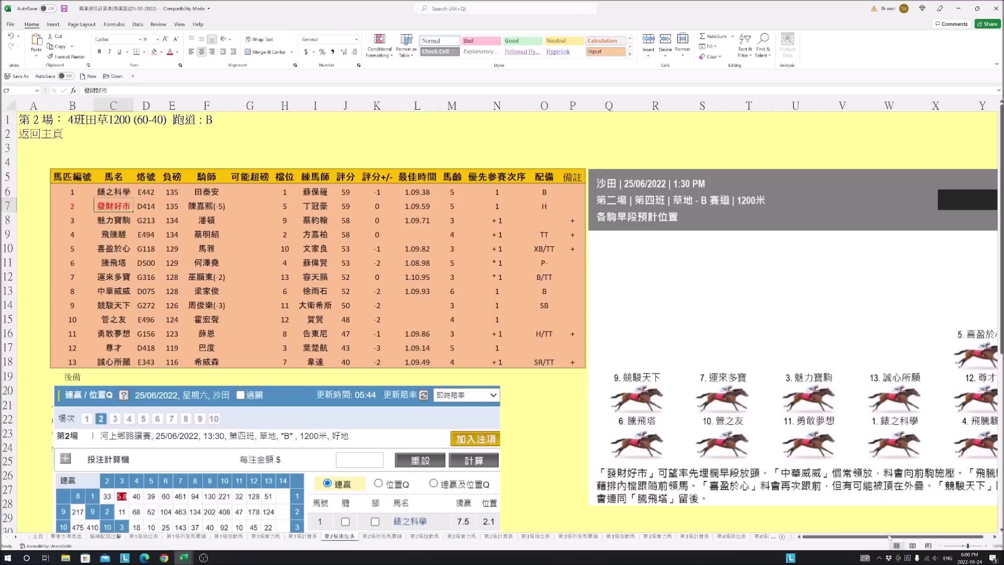
Examine race 2's predicted early running positions and pace, and 發財好市's 獨贏 odds
drag(944, 538, 952, 539)
scroll(796, 472, right, 5)
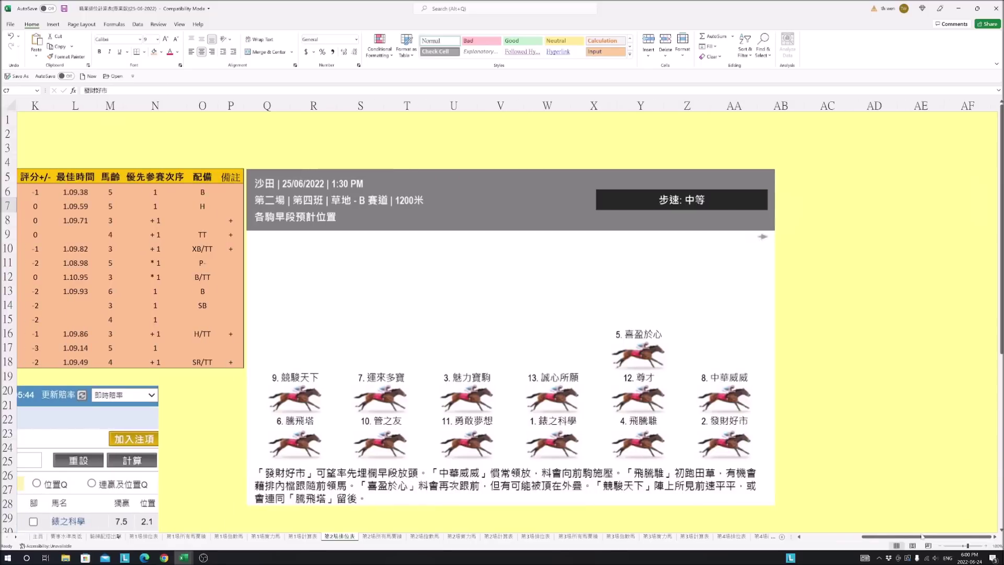
drag(920, 537, 863, 537)
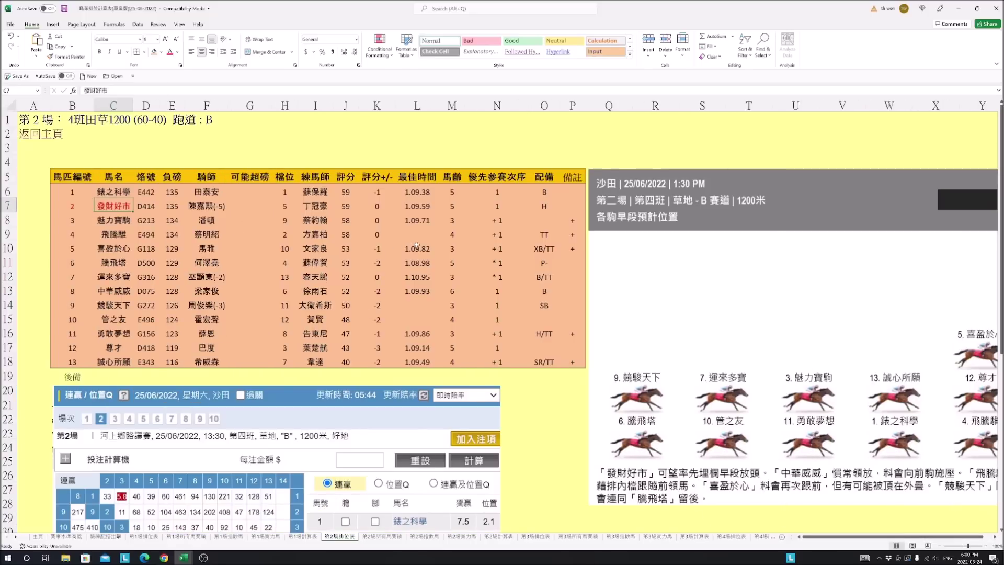
scroll(452, 371, down, 1)
scroll(452, 372, down, 4)
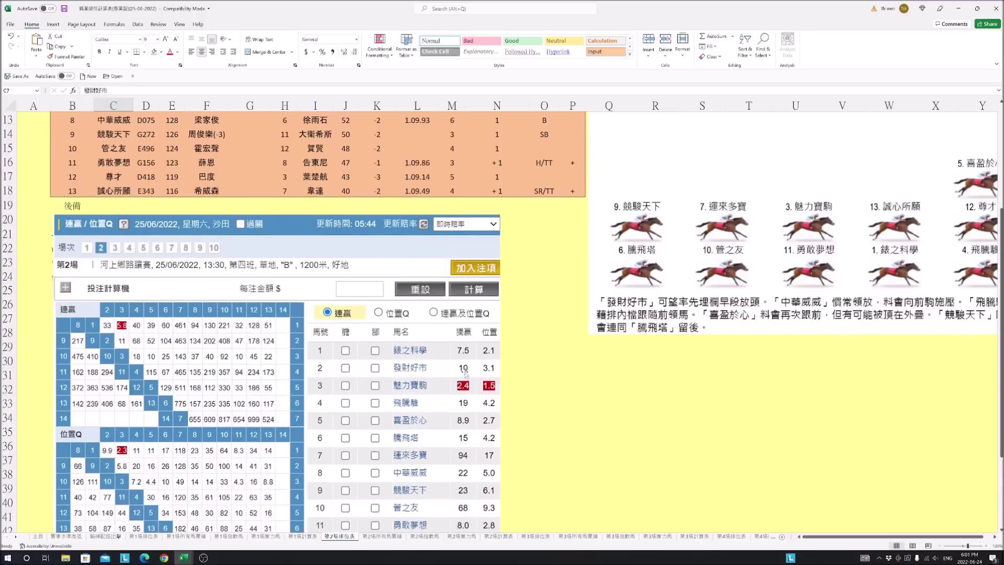
scroll(646, 340, up, 3)
scroll(635, 329, up, 1)
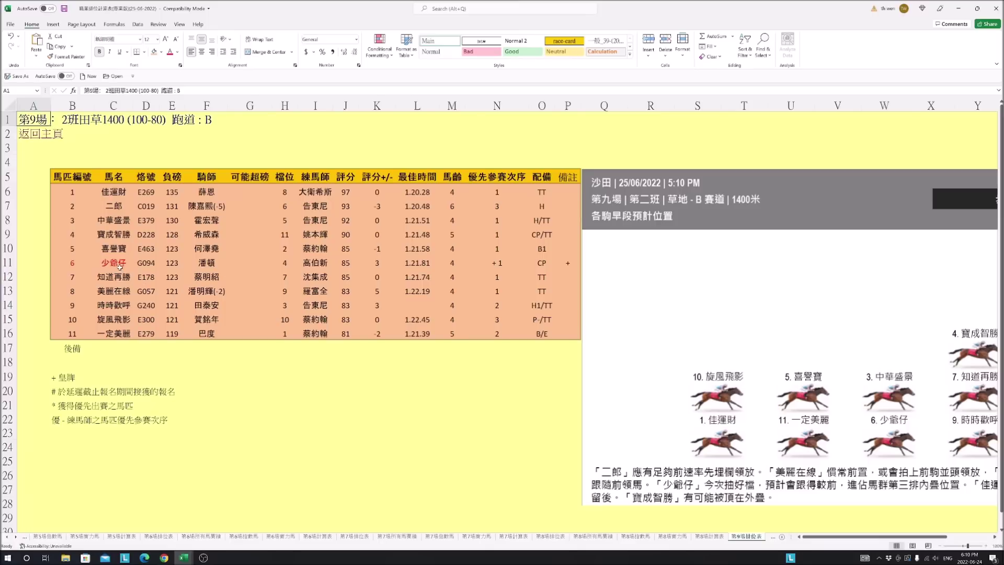
Return to the home page, open the 第9場實力馬 sheet and mark 知道再勝 in its 01/05/22 race 627 row
click(30, 138)
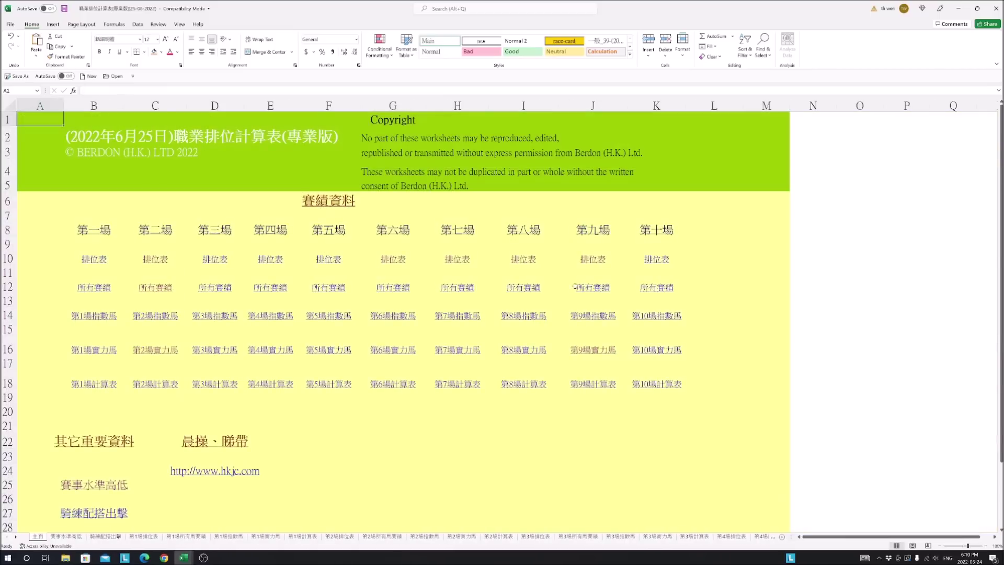
click(595, 349)
scroll(740, 376, down, 1)
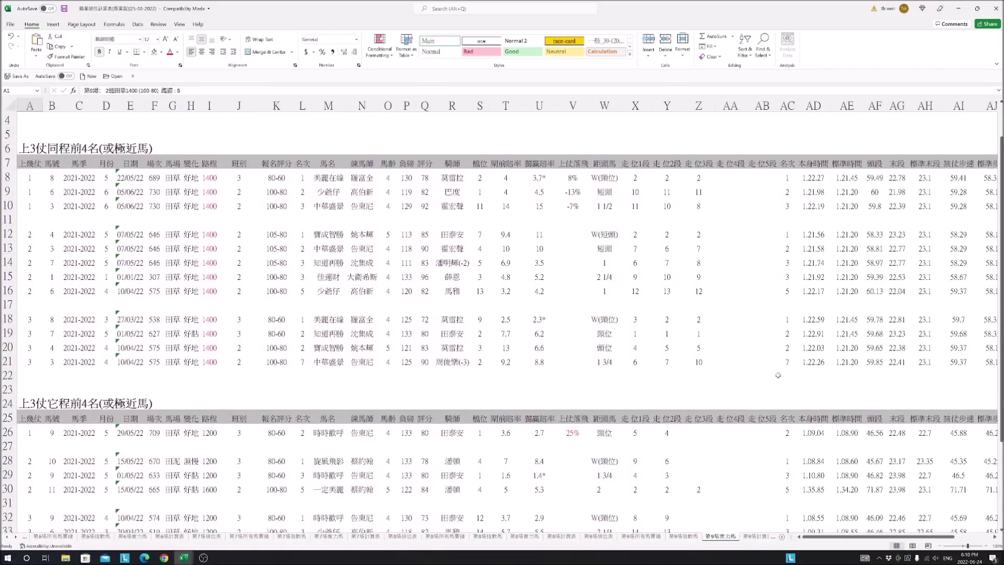
scroll(695, 374, down, 2)
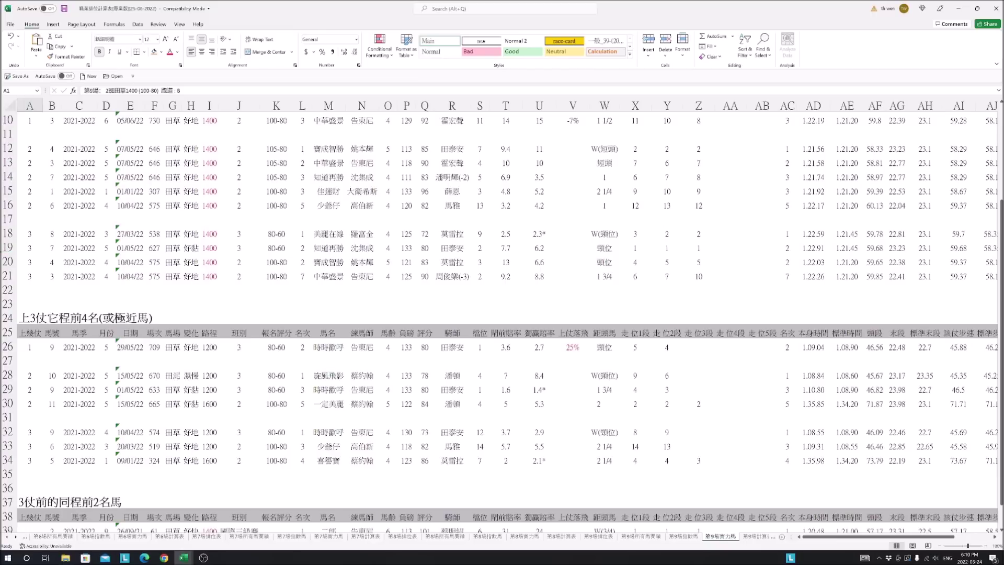
click(8, 248)
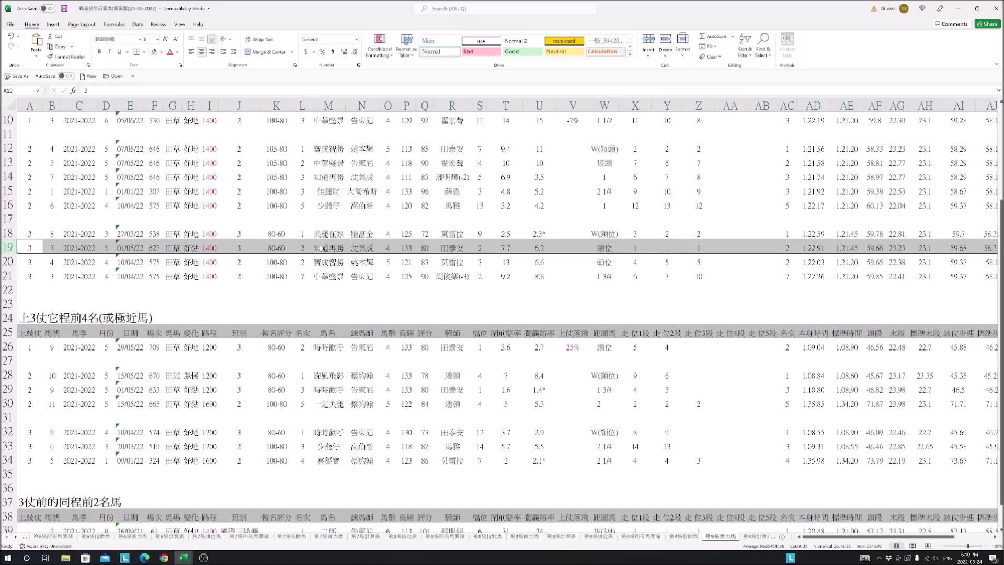
click(320, 249)
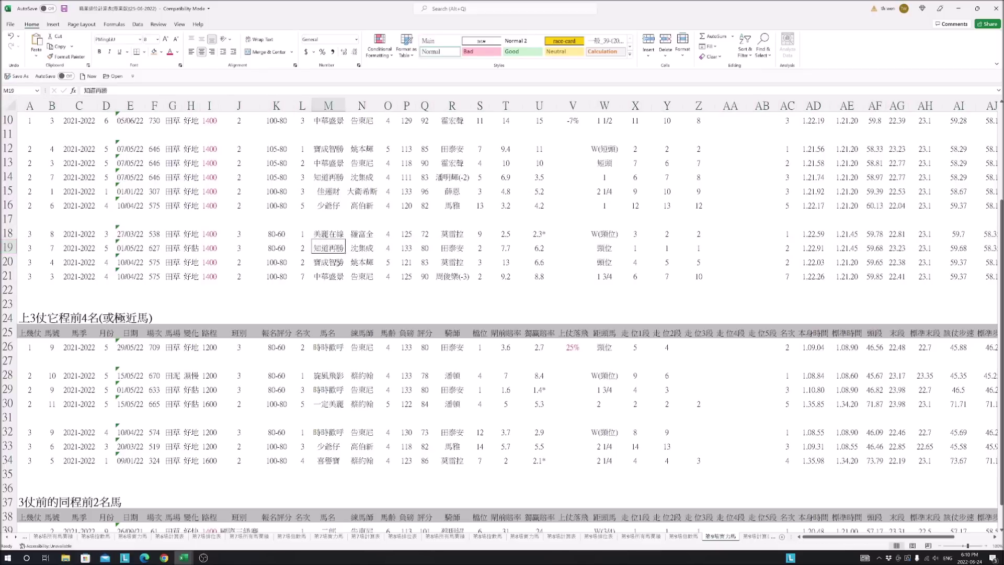
scroll(334, 247, up, 1)
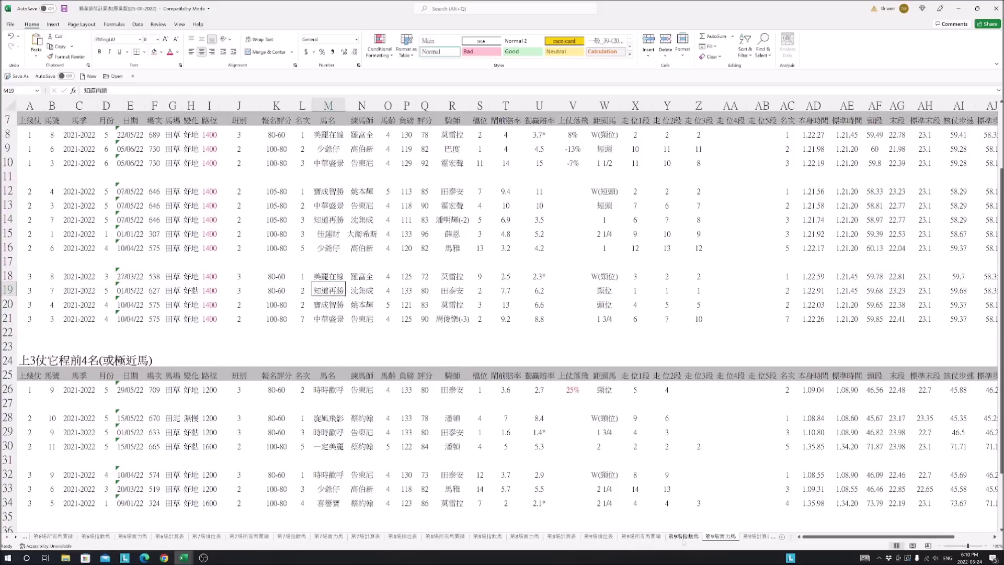
Open the 第9場排位表 sheet and examine race 9's predicted early running positions, pace and commentary
click(643, 537)
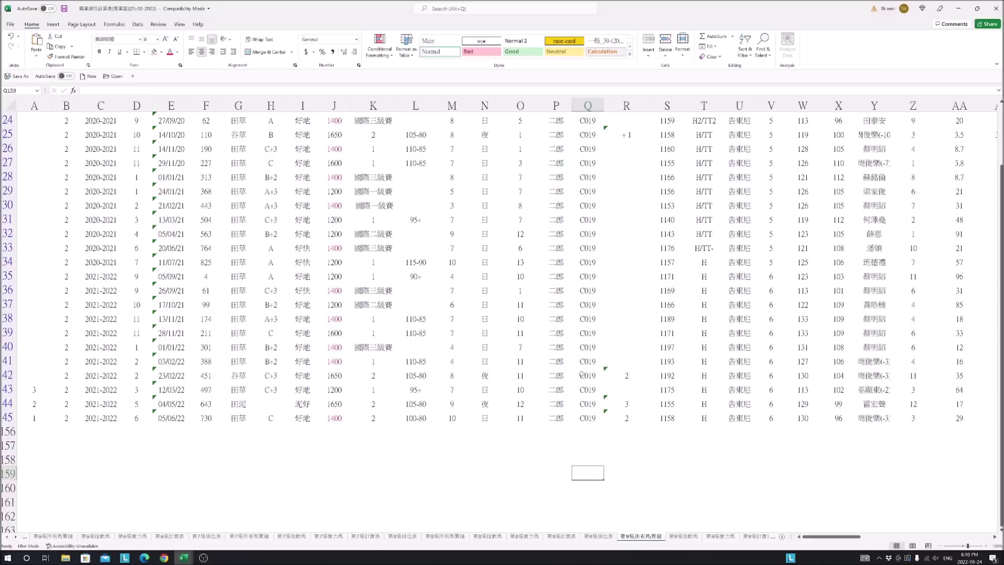
click(598, 536)
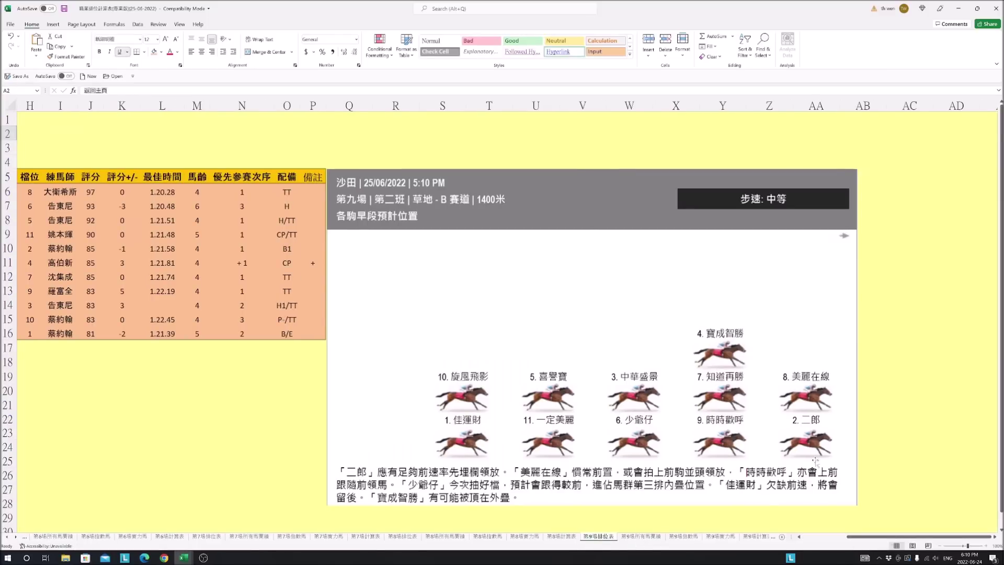
In the 第9場所有馬賽績 sheet, highlight 二郎's last five runs in rows 41 to 45 and check their index values
click(641, 535)
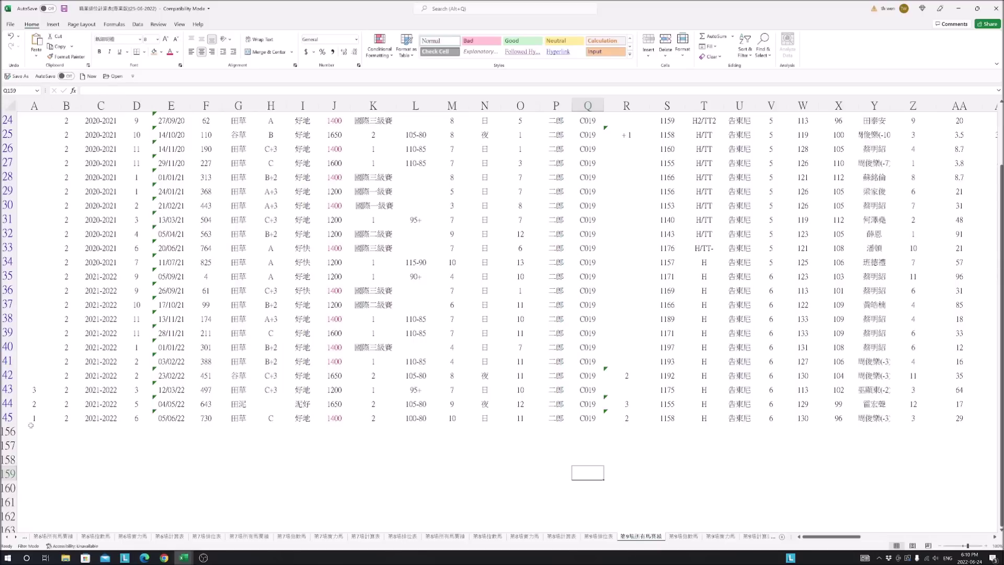
click(8, 417)
drag(8, 417, 5, 360)
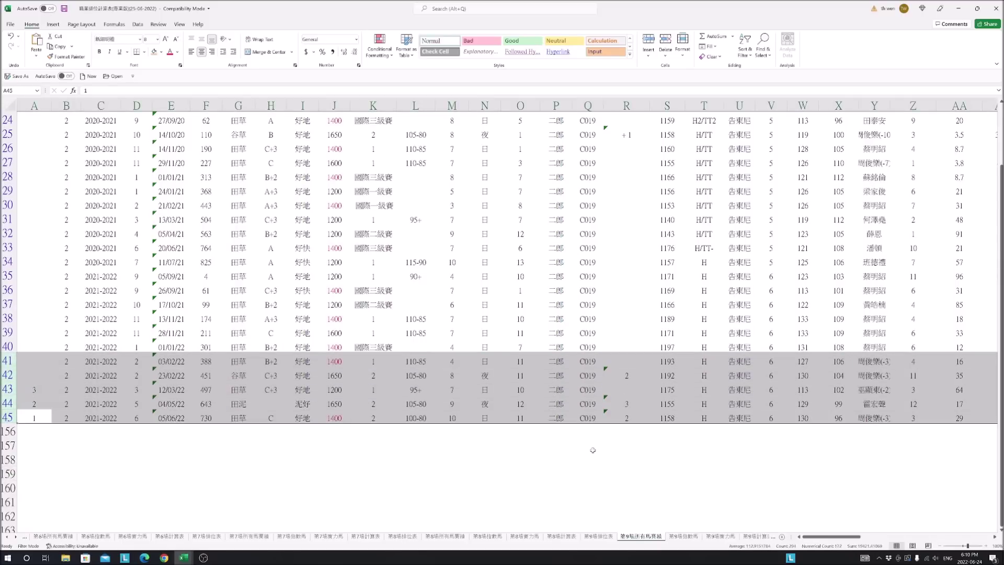
drag(837, 537, 974, 539)
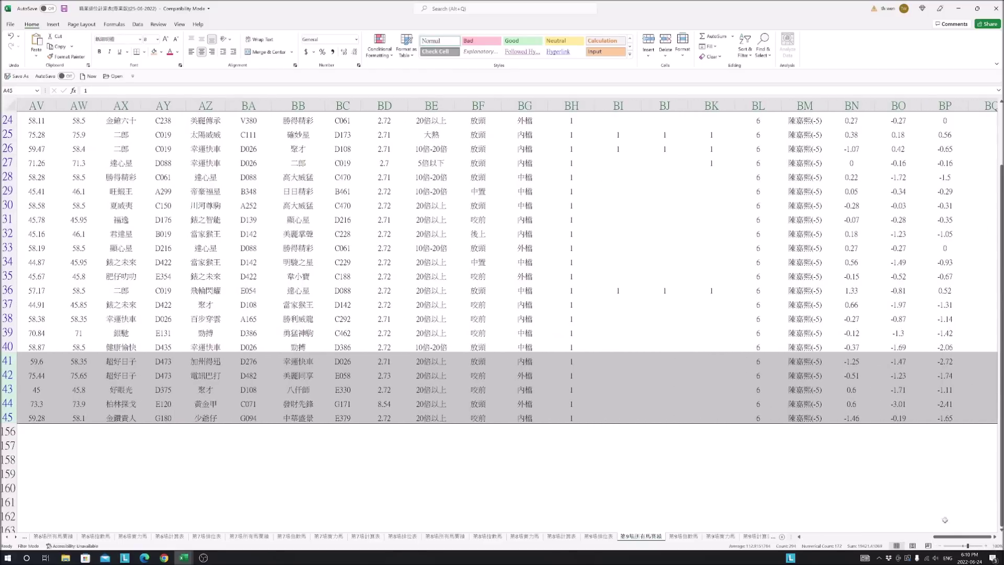
click(857, 418)
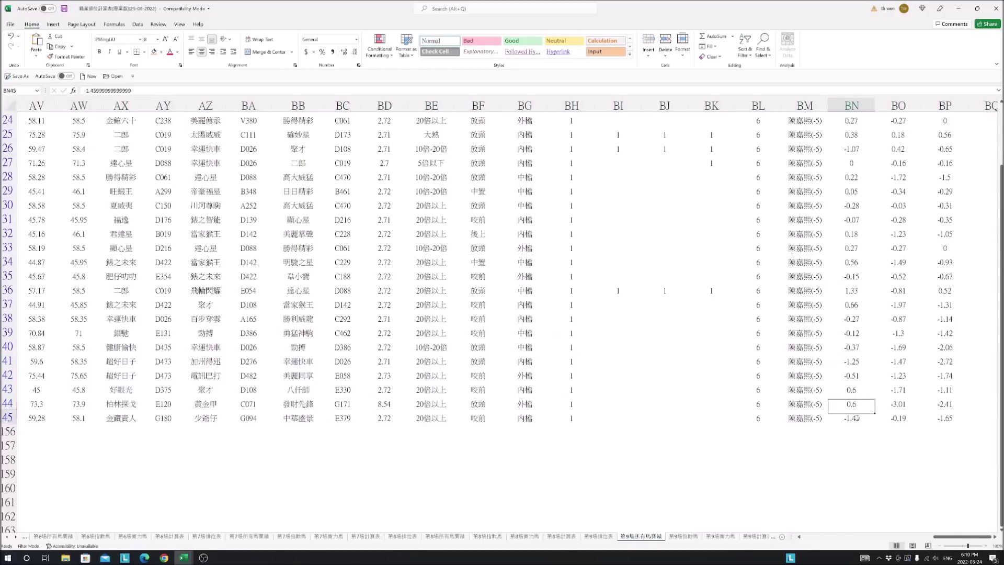
drag(963, 536, 832, 537)
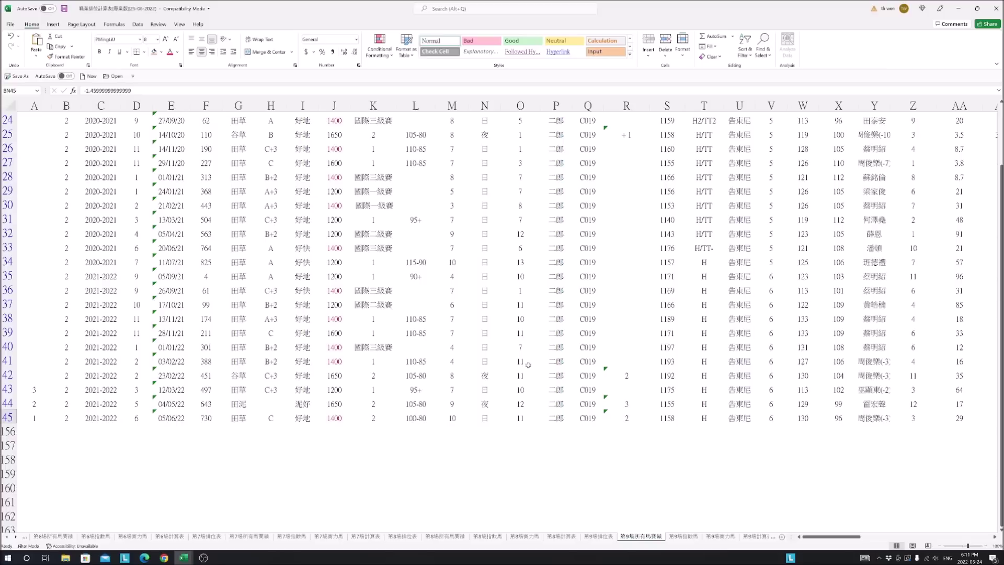
scroll(524, 364, up, 5)
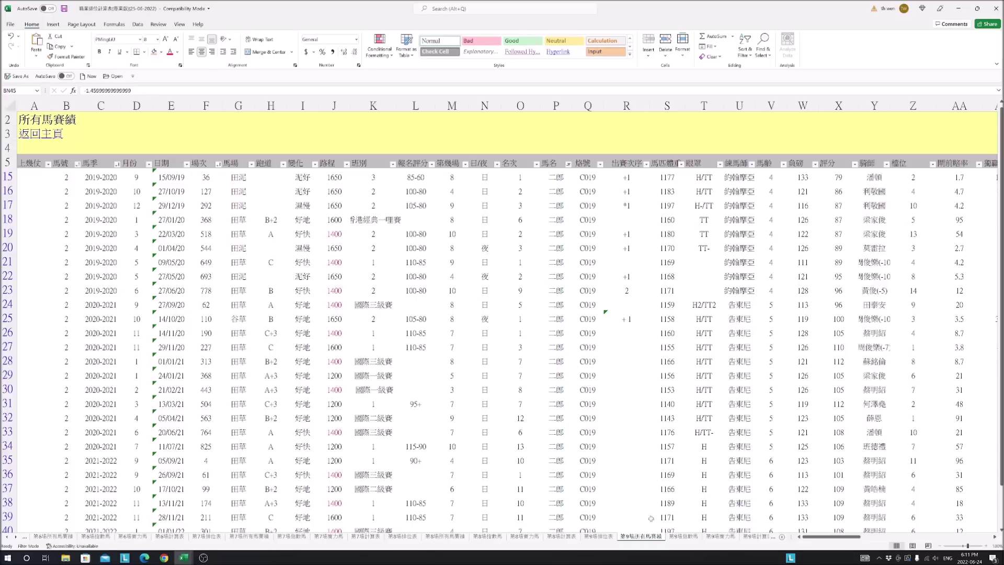
Open the 第9場實力馬 sheet, highlight the same-distance runs in rows 8 to 21 and bring their index columns into view
click(717, 536)
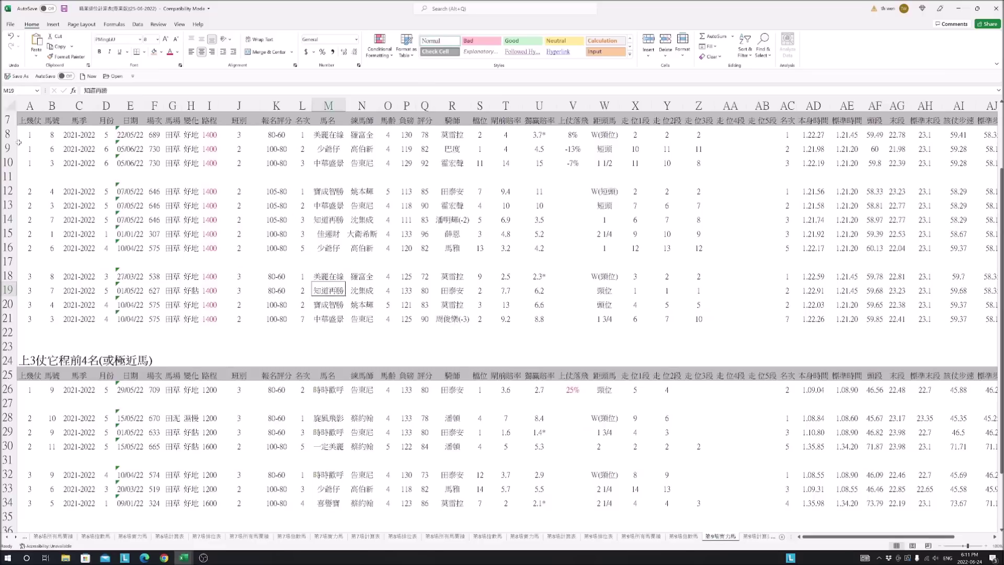
drag(9, 135, 11, 319)
drag(953, 541, 991, 540)
scroll(912, 363, up, 1)
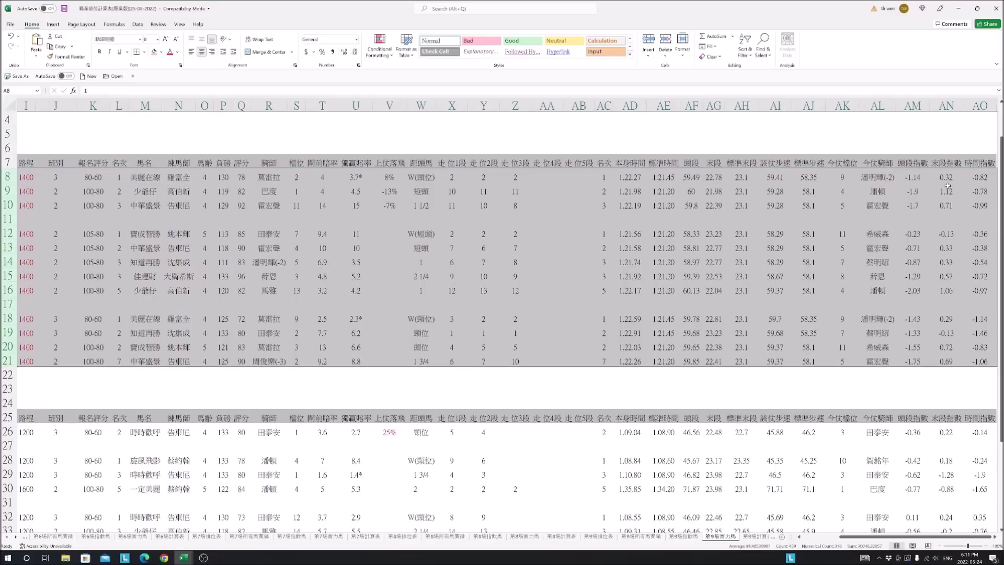
Mark the 末段指數 and 馬名 of 少爺仔 in its race 730 and race 575 rows
click(948, 191)
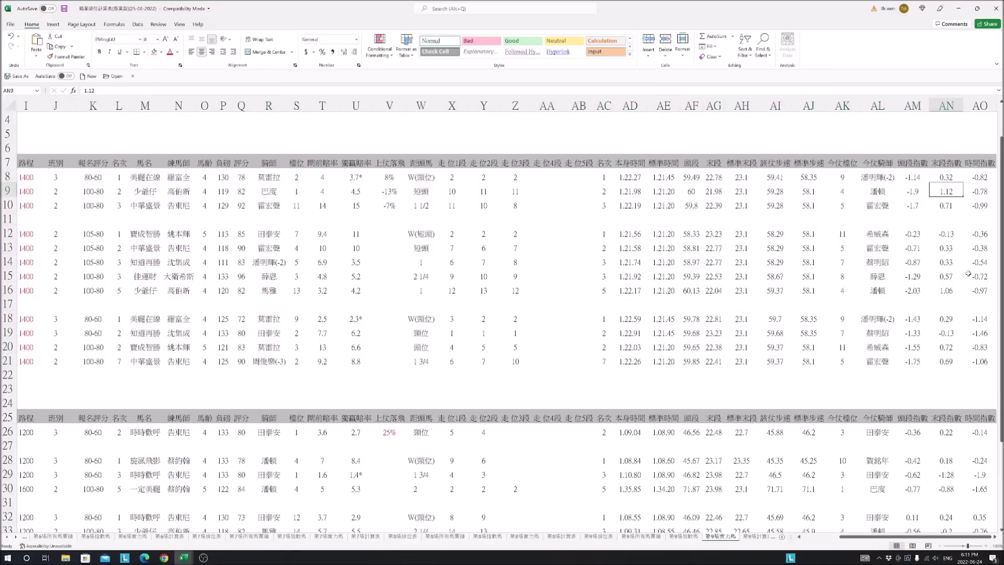
click(955, 291)
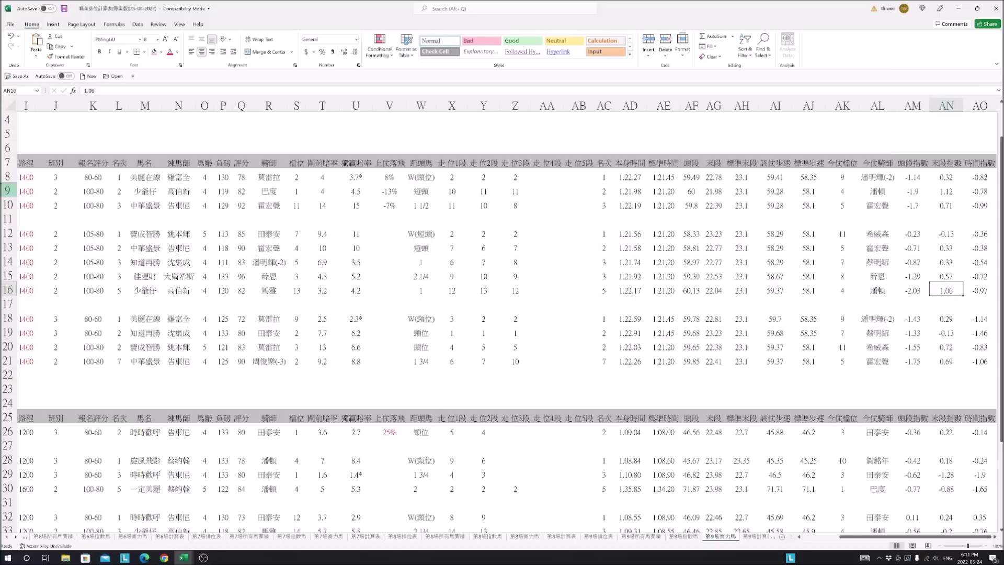
drag(8, 191, 8, 289)
click(139, 192)
click(145, 290)
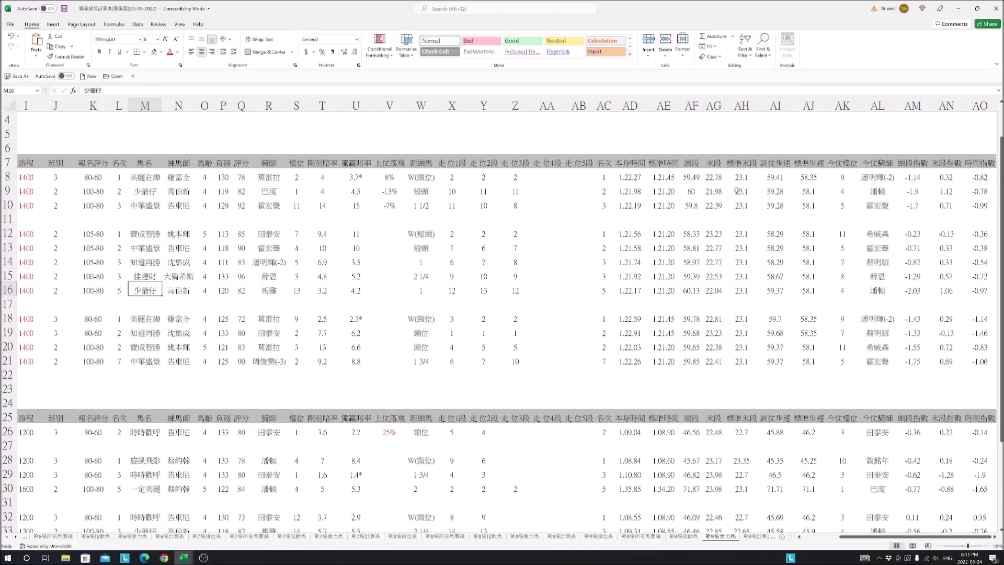
Compare the 末段 times of all same-distance runs and mark 少爺仔's time in race 730
click(713, 191)
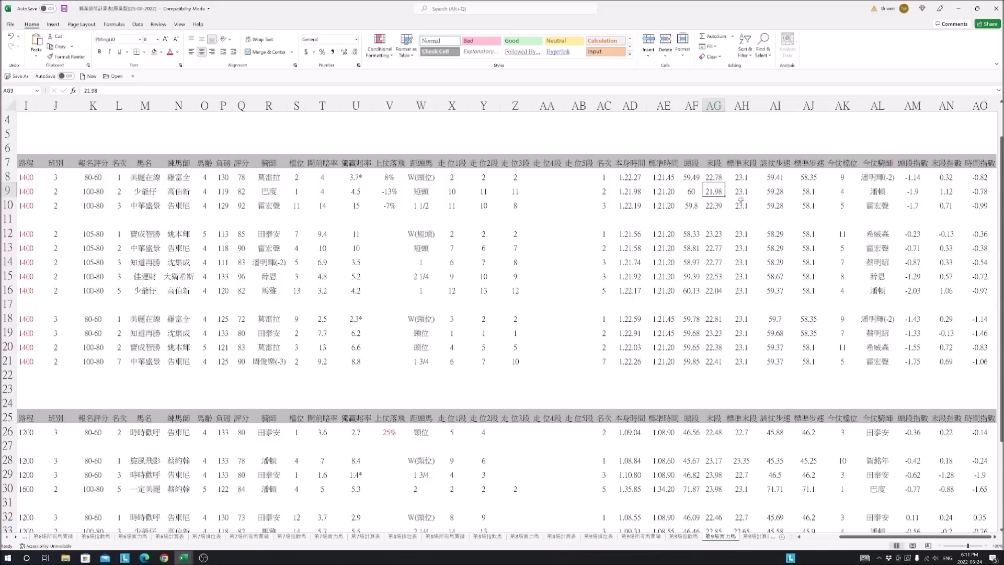
drag(713, 177, 725, 366)
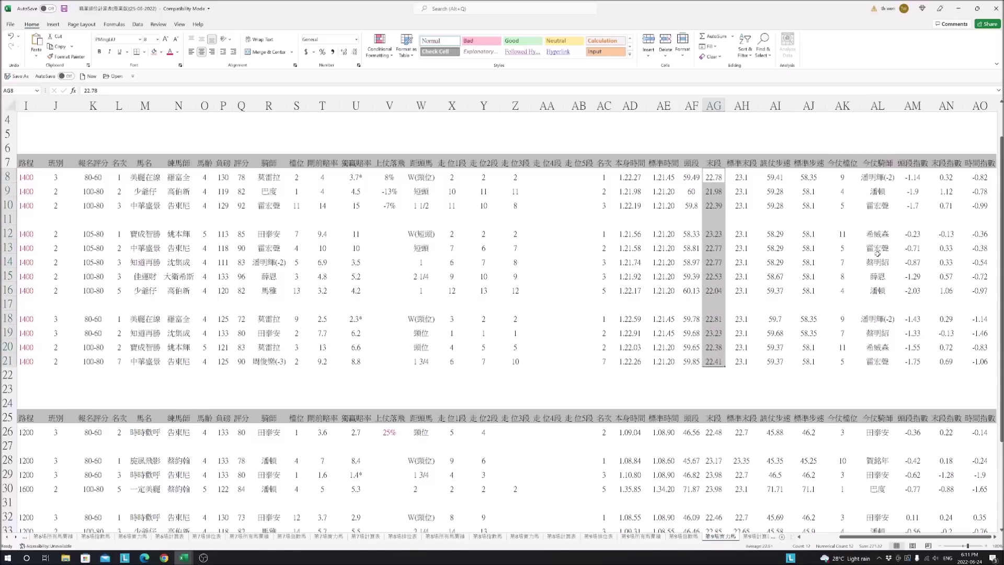
click(720, 192)
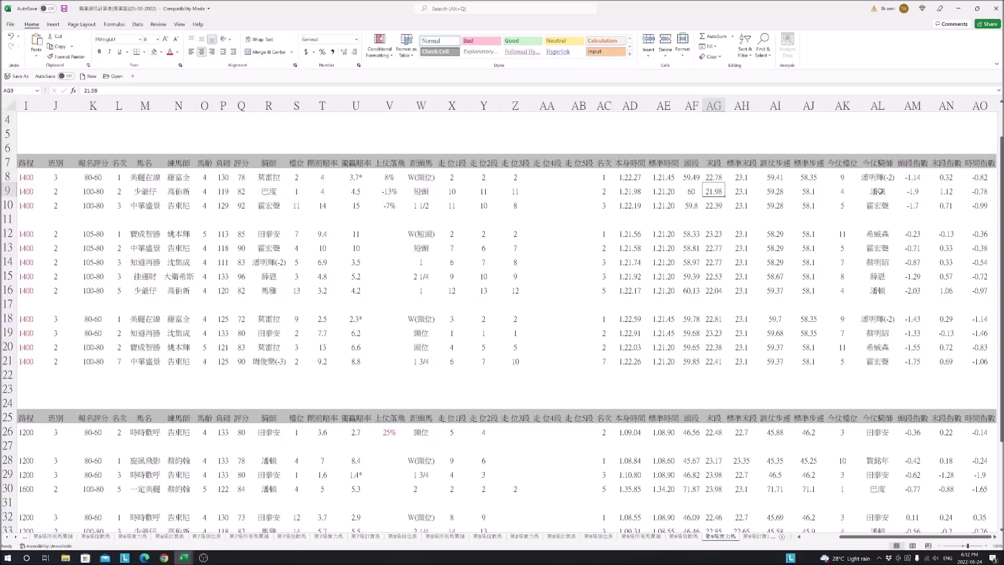
Review 少爺仔's race 730 row, marking its 馬名 and its 末段指數
drag(944, 536, 800, 514)
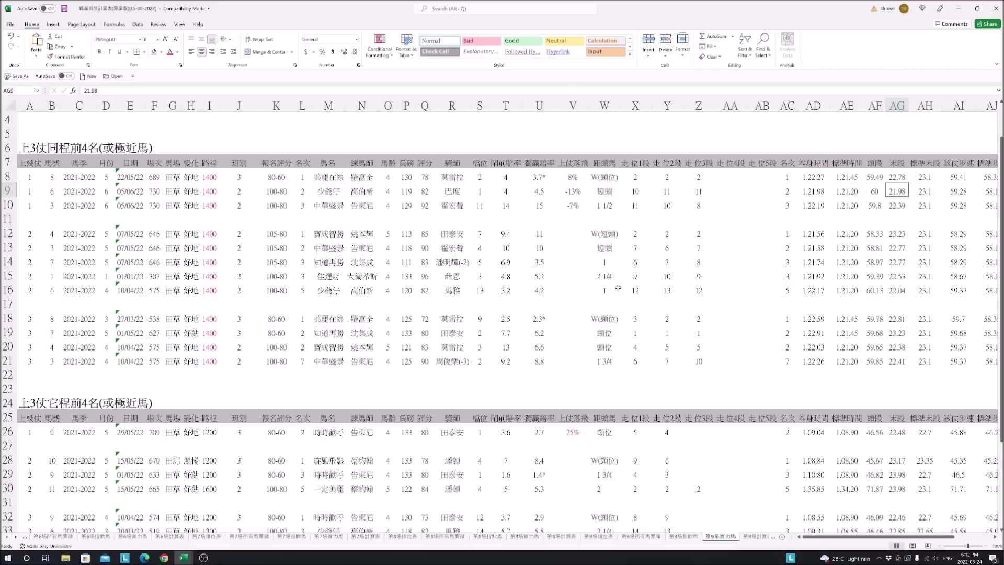
click(325, 189)
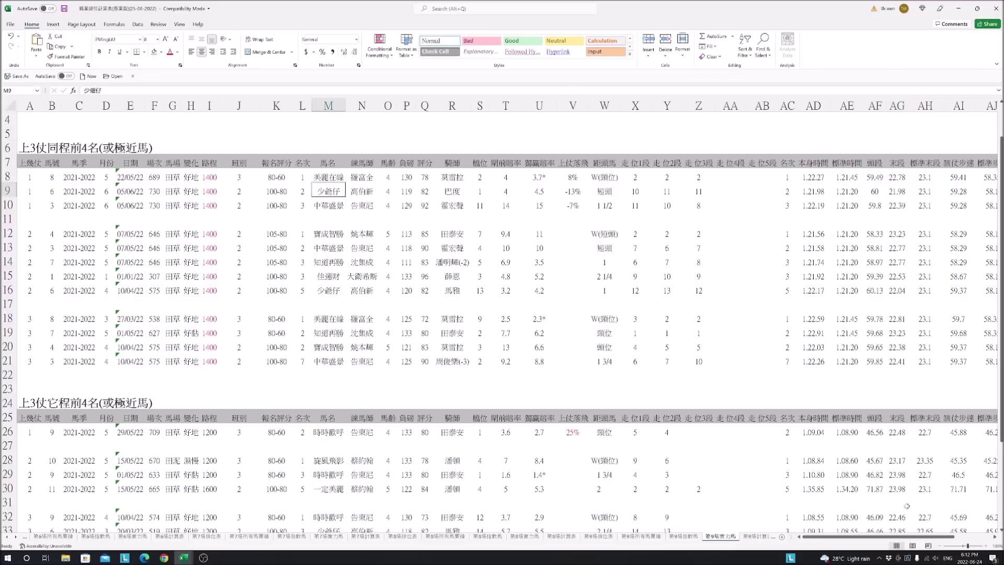
scroll(878, 536, right, 4)
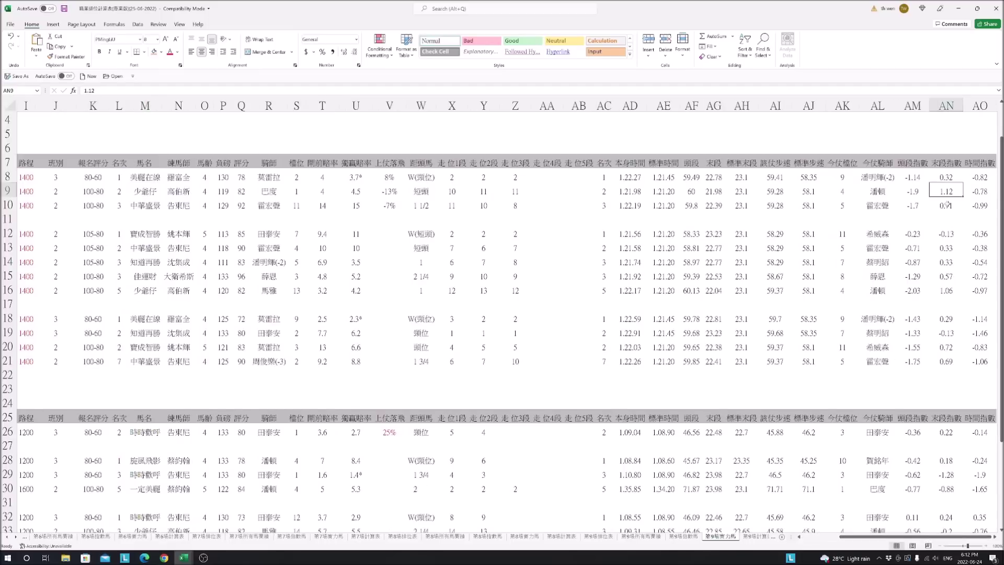
Open the 第9場排位表 sheet again and mark 少爺仔 in the runners table
click(606, 536)
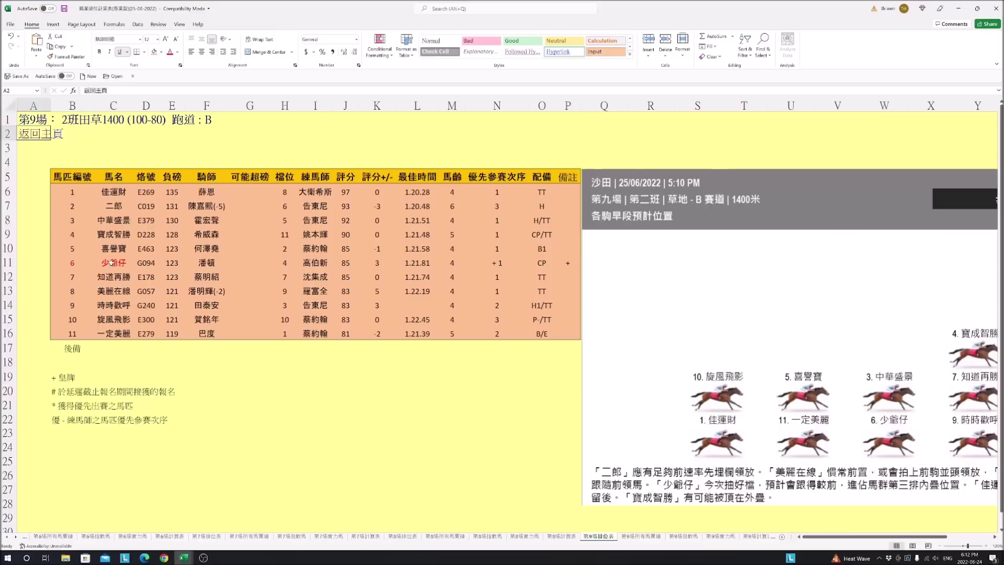
click(131, 261)
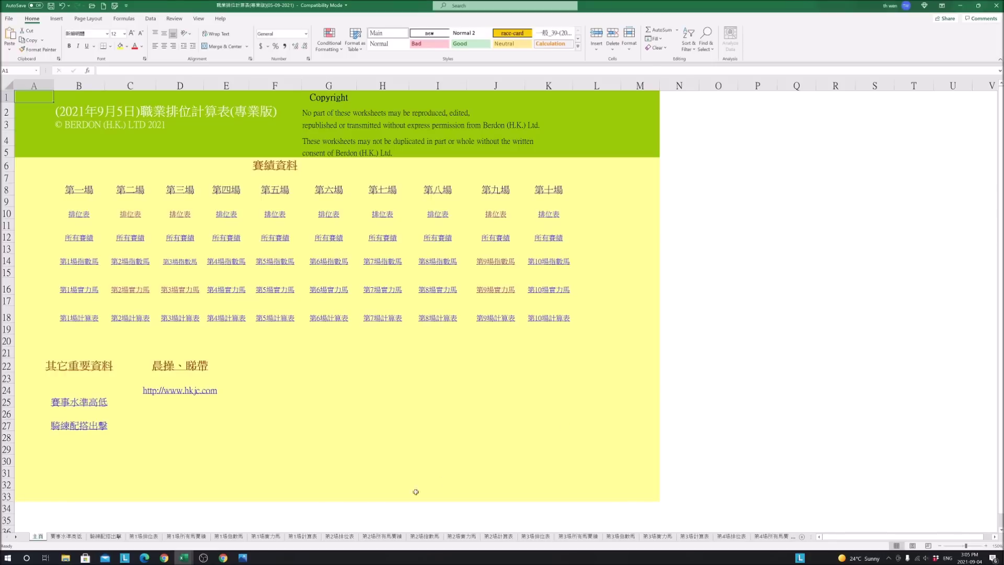
Switch to Photos and show the Ending1.png playlists image followed by the Ending2.png video page image
mouse_move(242, 557)
click(230, 525)
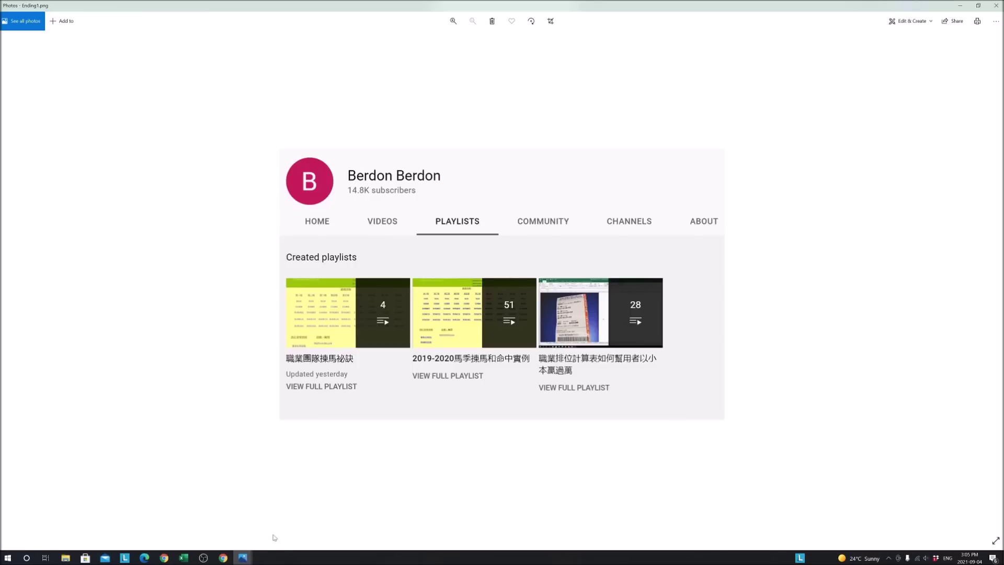
mouse_move(244, 558)
click(287, 510)
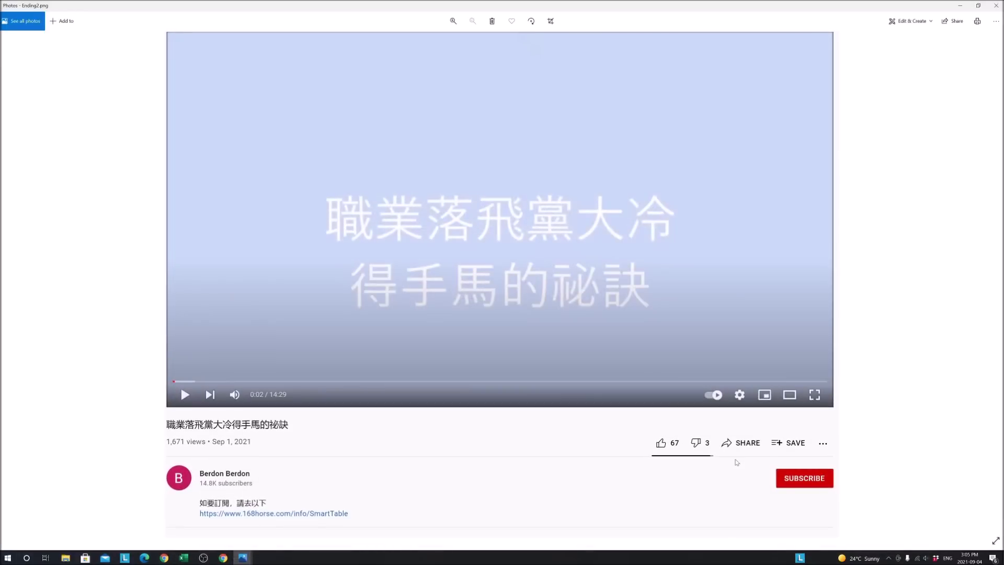